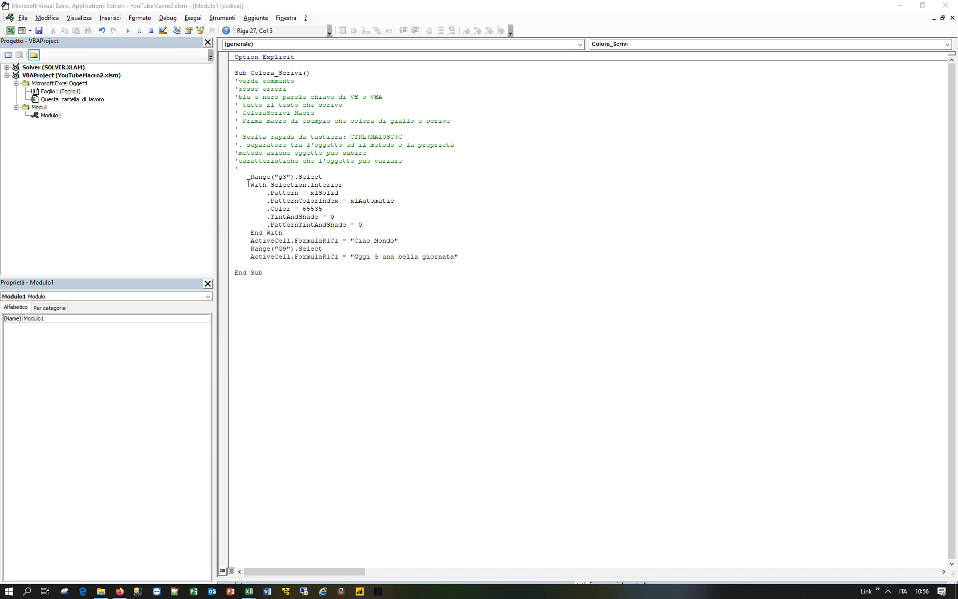
Step: Highlight the G3 selection, Ciao Mondo and G9 lines, then the whole With block
{"action": "left_click_drag", "start_coordinate": [250, 176], "coordinate": [332, 178]}
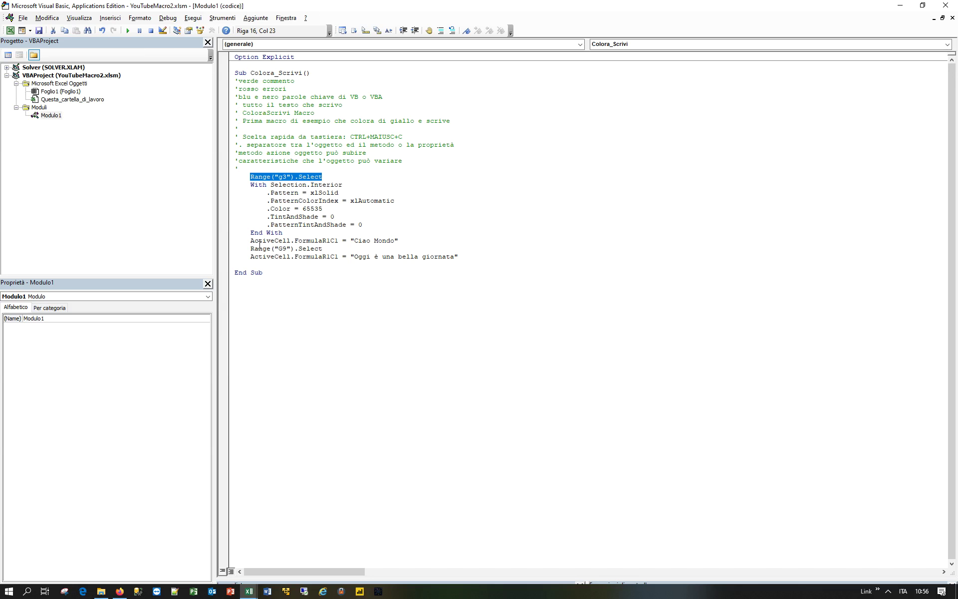
{"action": "left_click_drag", "start_coordinate": [245, 240], "coordinate": [411, 240]}
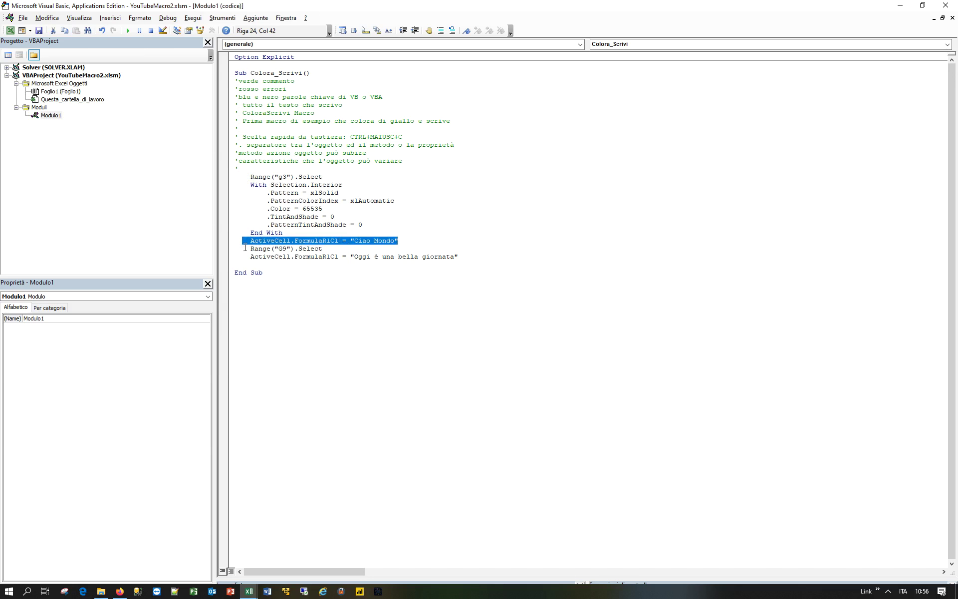
{"action": "left_click_drag", "start_coordinate": [243, 248], "coordinate": [465, 259]}
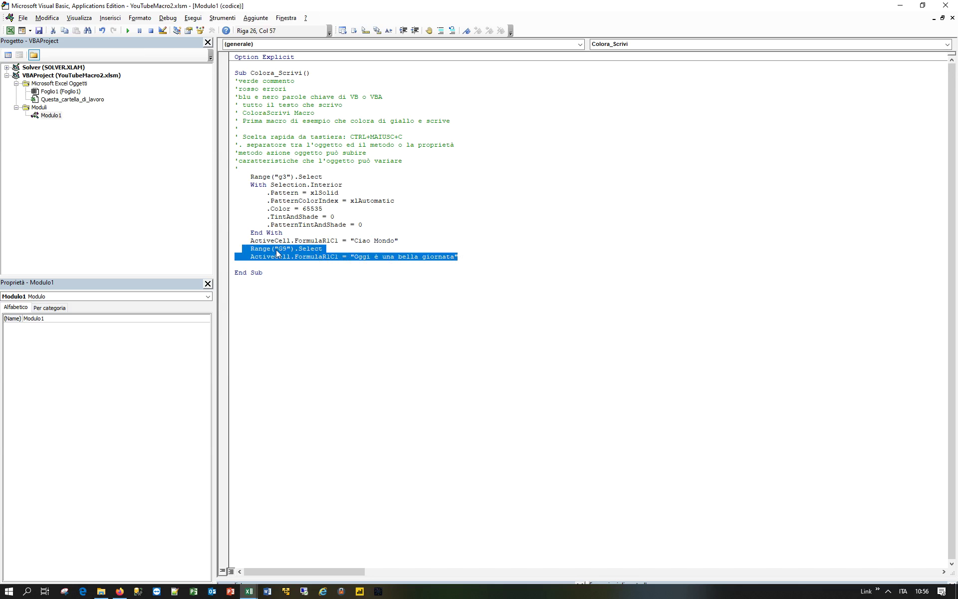
{"action": "left_click", "coordinate": [418, 258]}
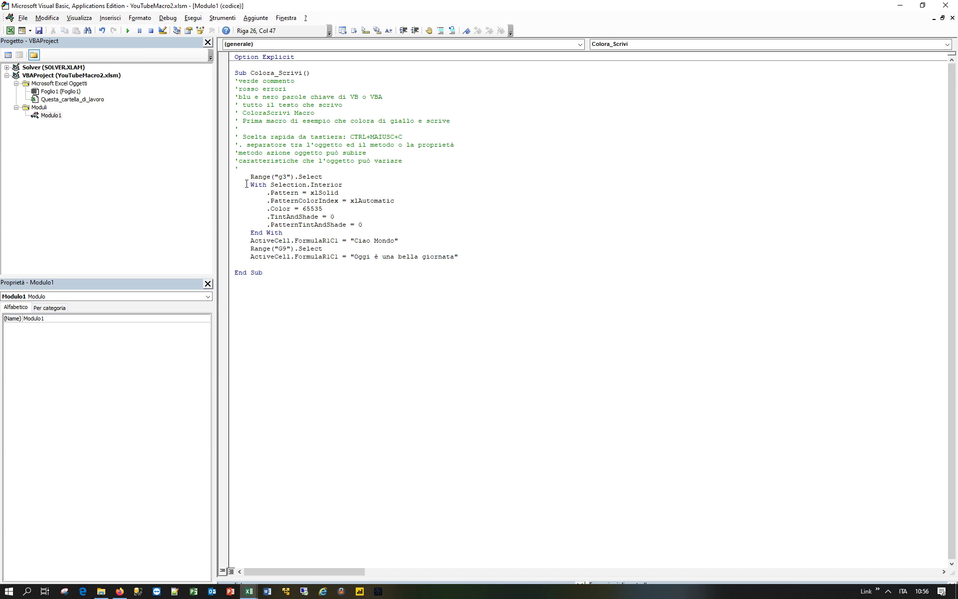
{"action": "left_click_drag", "start_coordinate": [247, 183], "coordinate": [311, 230]}
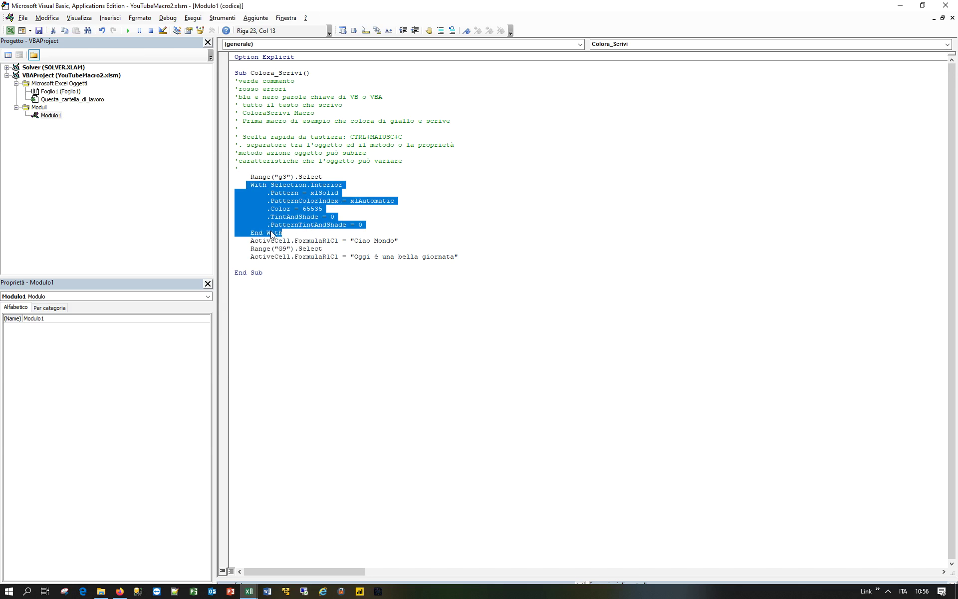
{"action": "left_click", "coordinate": [270, 200]}
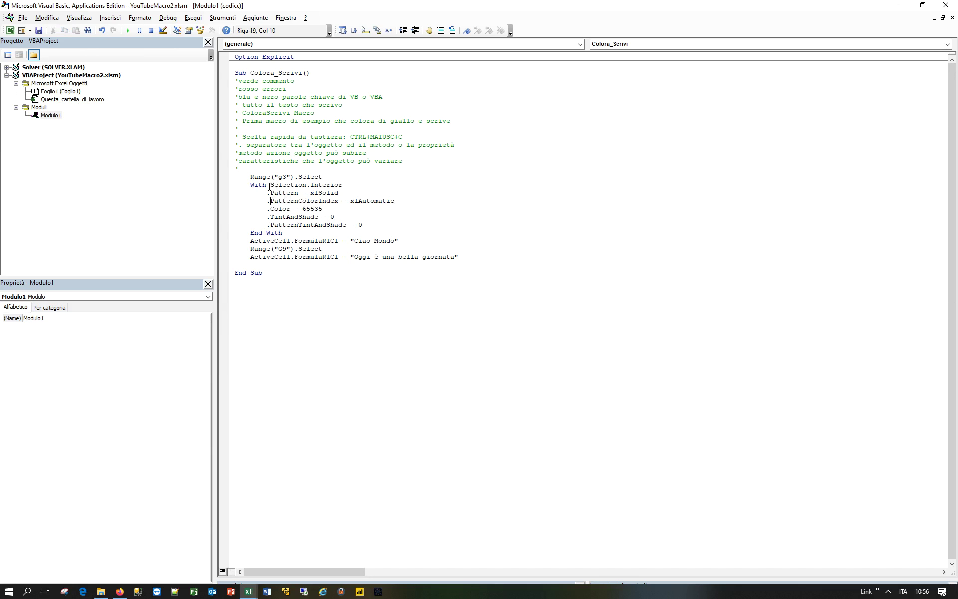
Step: Mark the With and End With lines and its properties, then add blank lines after End With
{"action": "left_click_drag", "start_coordinate": [247, 185], "coordinate": [270, 185]}
{"action": "left_click_drag", "start_coordinate": [251, 233], "coordinate": [285, 233]}
{"action": "left_click", "coordinate": [255, 185]}
{"action": "left_click_drag", "start_coordinate": [251, 233], "coordinate": [283, 232]}
{"action": "left_click_drag", "start_coordinate": [250, 185], "coordinate": [271, 185]}
{"action": "left_click_drag", "start_coordinate": [250, 233], "coordinate": [283, 232]}
{"action": "left_click_drag", "start_coordinate": [269, 185], "coordinate": [347, 184]}
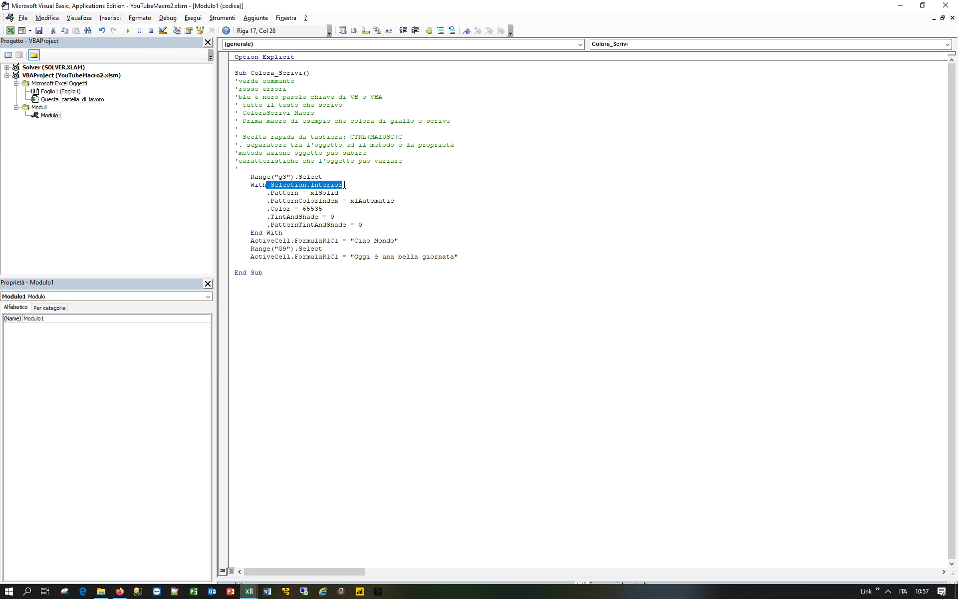
{"action": "left_click", "coordinate": [267, 198]}
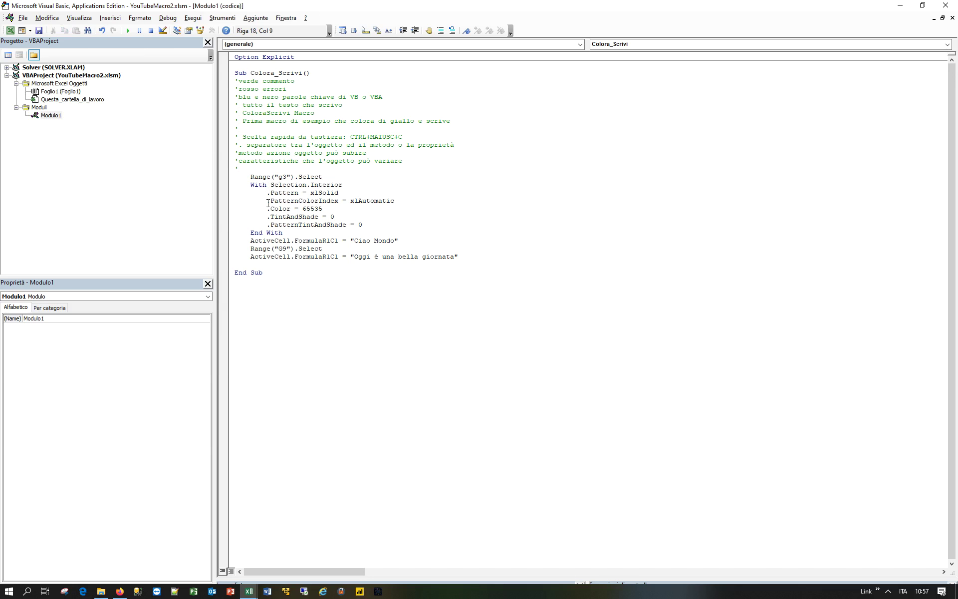
{"action": "left_click", "coordinate": [268, 217]}
{"action": "left_click", "coordinate": [259, 185]}
{"action": "key", "text": "Return"}
{"action": "key", "text": "Return"}
{"action": "key", "text": "Return"}
{"action": "key", "text": "Return"}
{"action": "key", "text": "Return"}
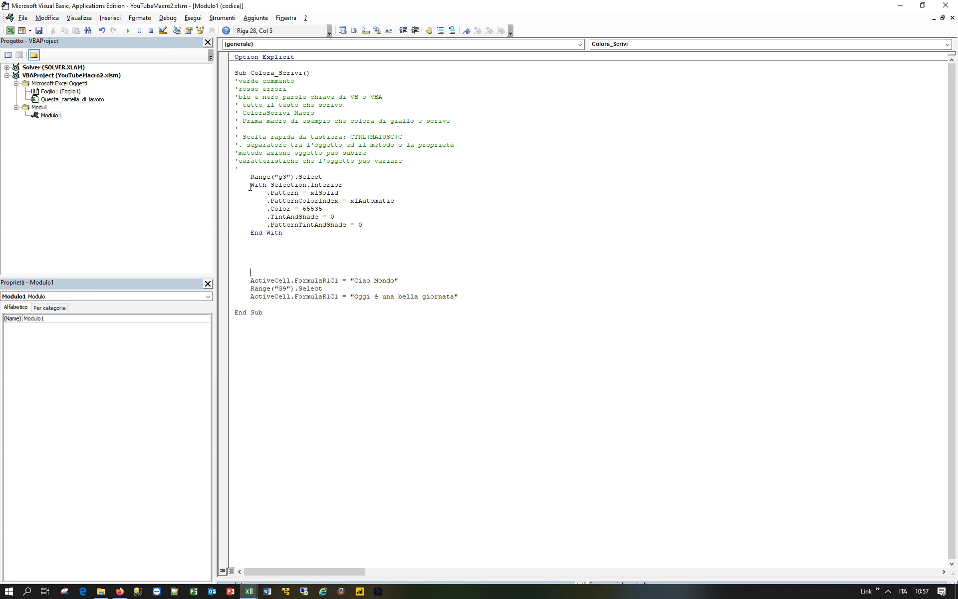
Step: Build the line Selection.Interior.Pattern = xlSolid below End With by copying from the With block
{"action": "left_click_drag", "start_coordinate": [250, 185], "coordinate": [289, 232]}
{"action": "left_click", "coordinate": [288, 233]}
{"action": "left_click_drag", "start_coordinate": [270, 184], "coordinate": [342, 184]}
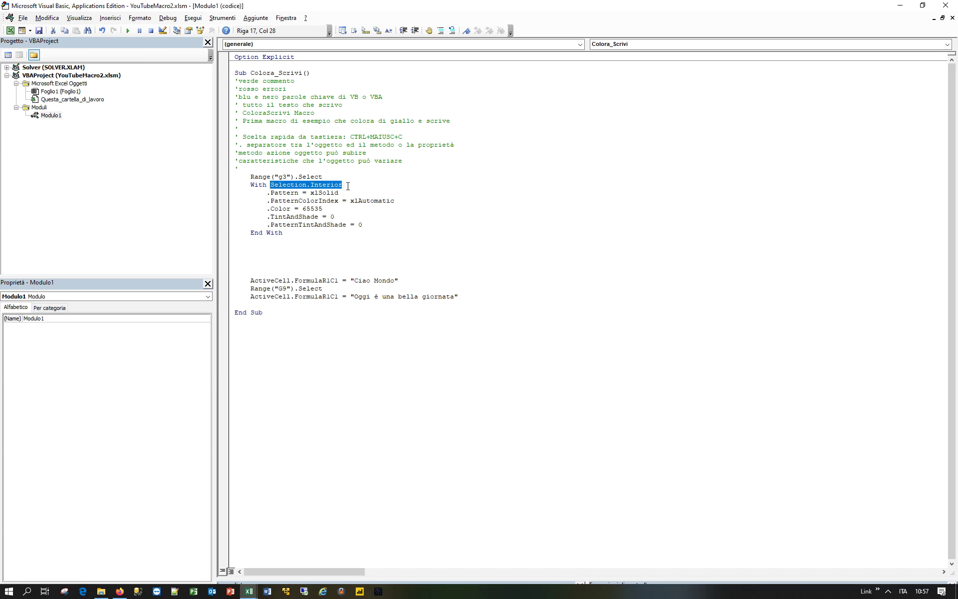
{"action": "key", "text": "ctrl+c"}
{"action": "left_click", "coordinate": [322, 248]}
{"action": "key", "text": "ctrl+v"}
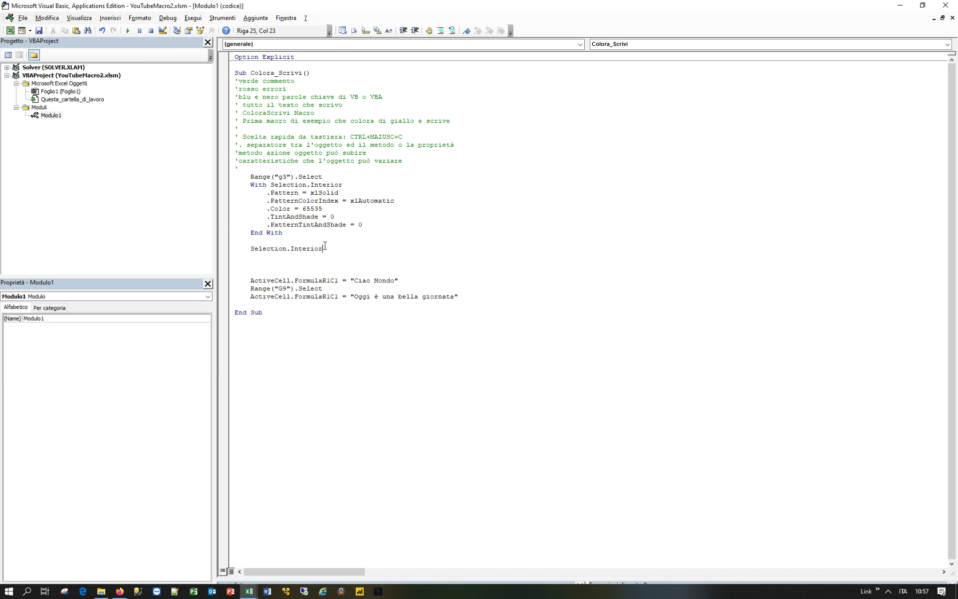
{"action": "left_click_drag", "start_coordinate": [262, 193], "coordinate": [348, 191]}
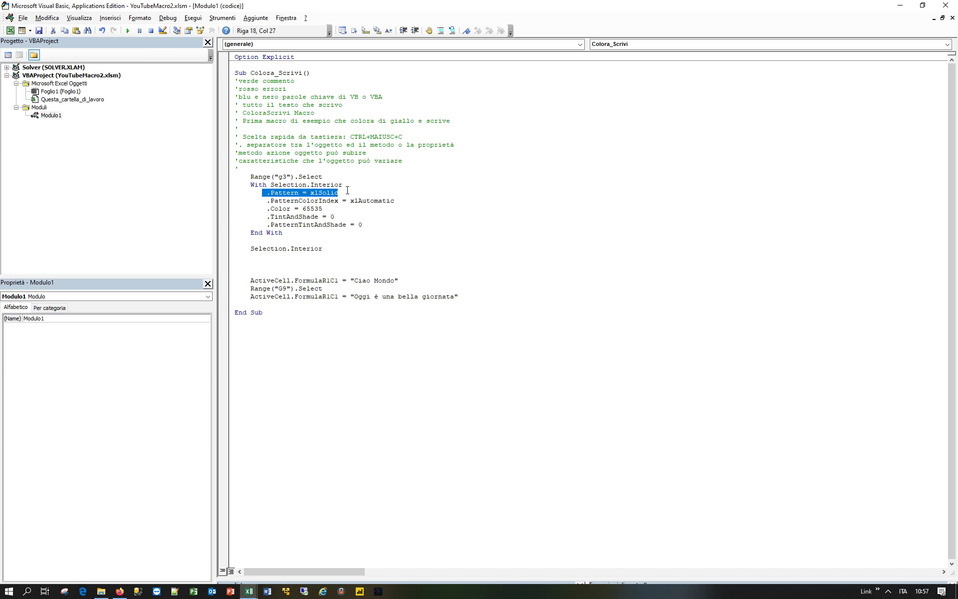
{"action": "left_click", "coordinate": [342, 244]}
{"action": "key", "text": "ctrl+v"}
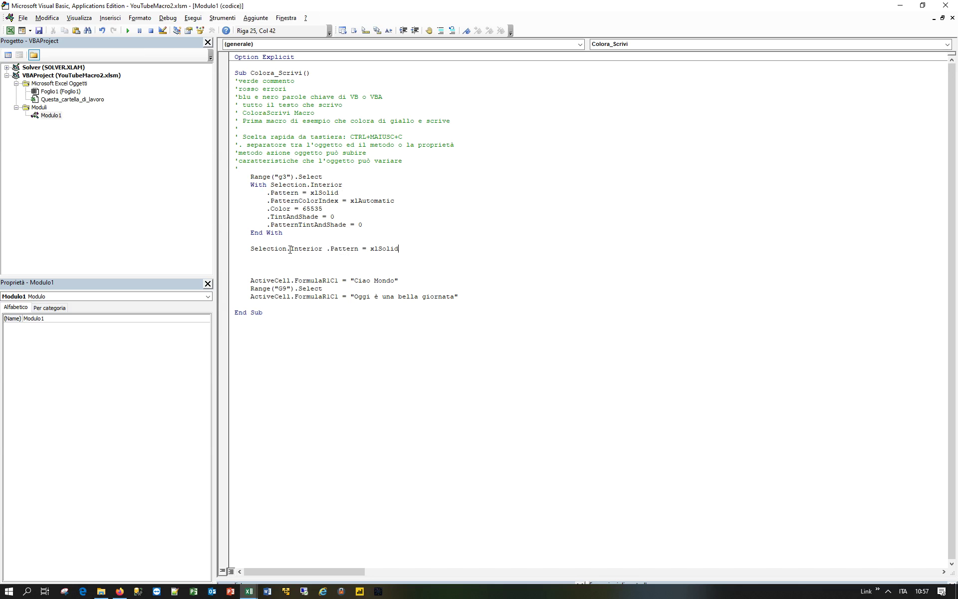
{"action": "left_click", "coordinate": [325, 250]}
{"action": "key", "text": "BackSpace"}
Step: Add Selection.Interior.PatternColorIndex = xlAutomatic on the next line, removing the doubled dot
{"action": "left_click_drag", "start_coordinate": [276, 185], "coordinate": [347, 184]}
{"action": "key", "text": "ctrl+c"}
{"action": "left_click", "coordinate": [274, 256]}
{"action": "key", "text": "ctrl+v"}
{"action": "left_click_drag", "start_coordinate": [267, 201], "coordinate": [394, 200]}
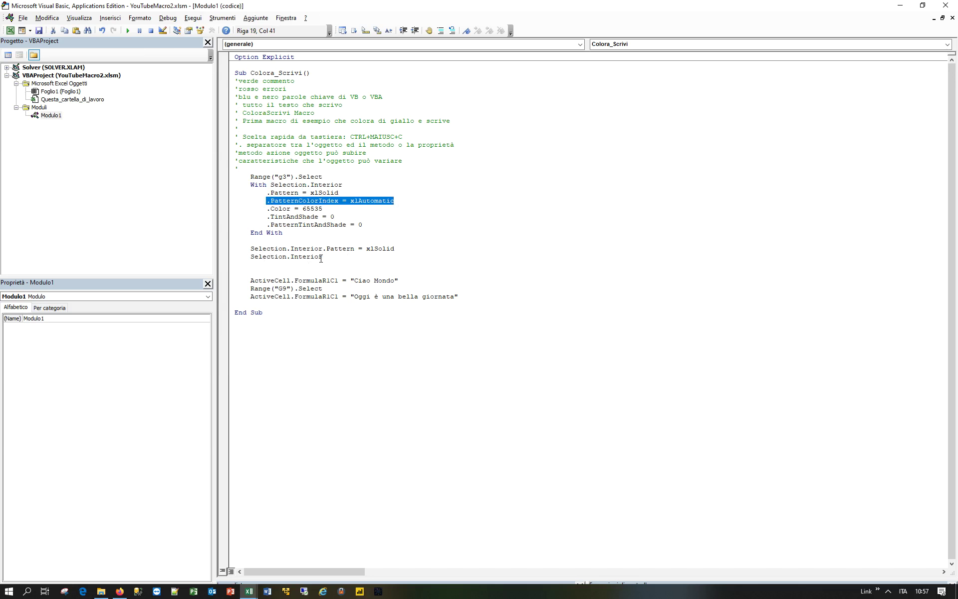
{"action": "left_click", "coordinate": [343, 256]}
{"action": "type", "text": "."}
{"action": "key", "text": "ctrl+v"}
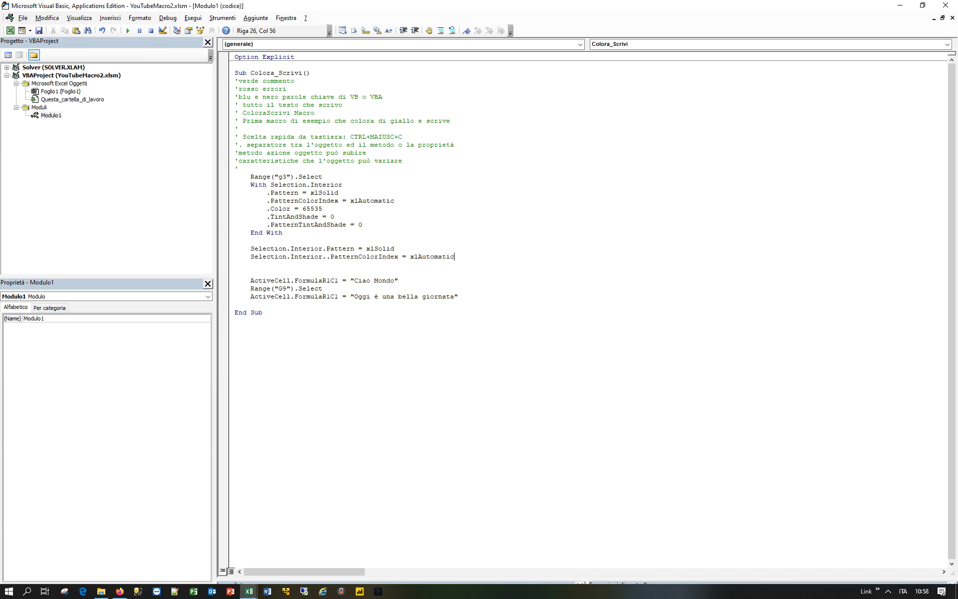
{"action": "left_click", "coordinate": [327, 257]}
{"action": "key", "text": "Delete"}
Step: Add Selection.Interior.Color = 65535 on the following line
{"action": "left_click_drag", "start_coordinate": [271, 184], "coordinate": [343, 186]}
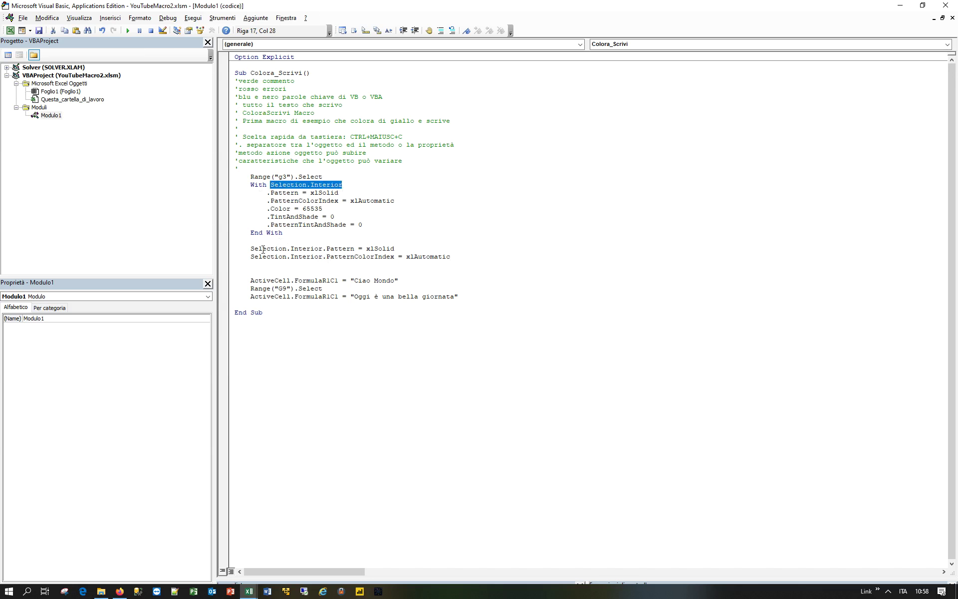
{"action": "key", "text": "ctrl+c"}
{"action": "left_click", "coordinate": [257, 264]}
{"action": "key", "text": "ctrl+v"}
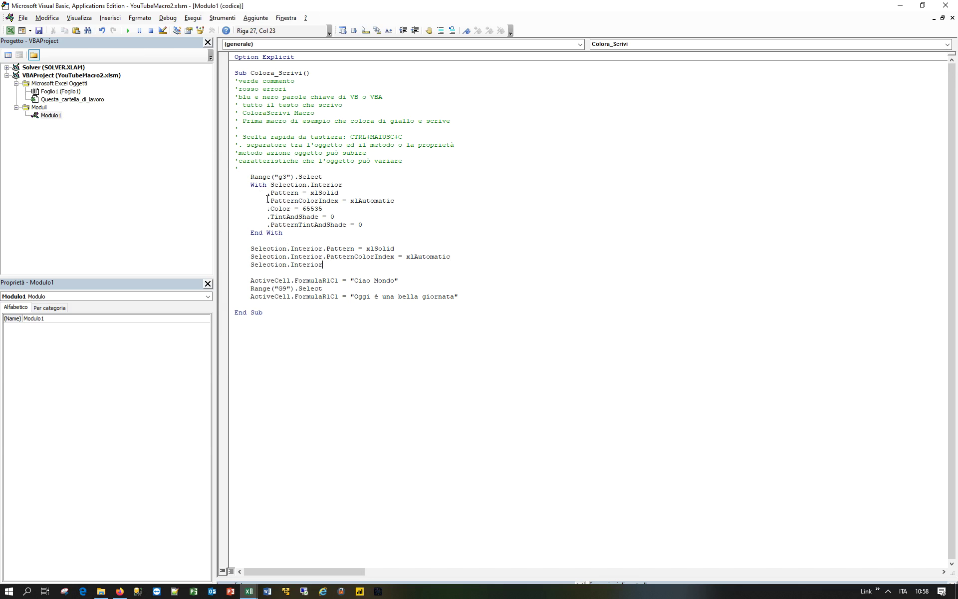
{"action": "left_click_drag", "start_coordinate": [268, 201], "coordinate": [346, 213]}
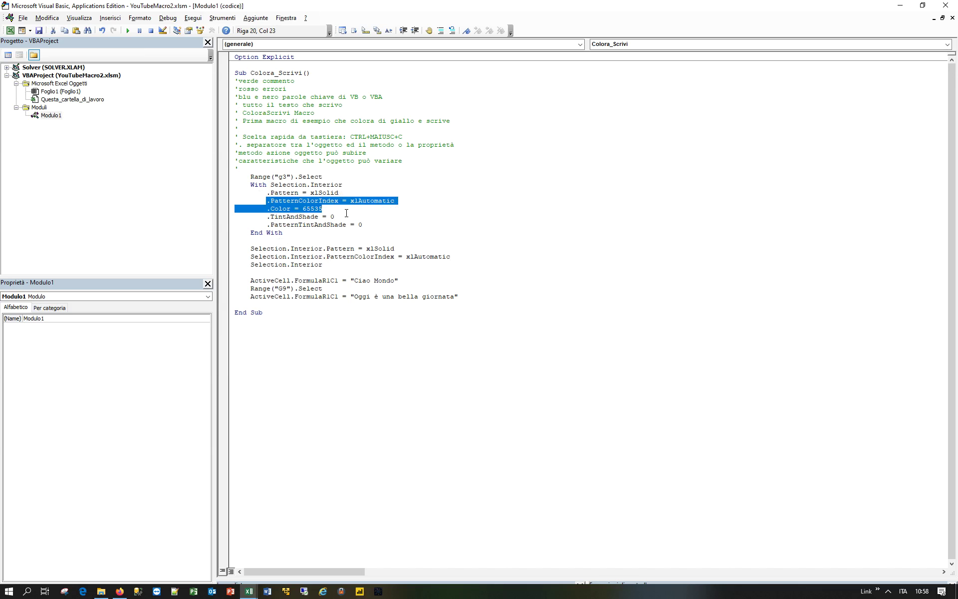
{"action": "left_click", "coordinate": [268, 210]}
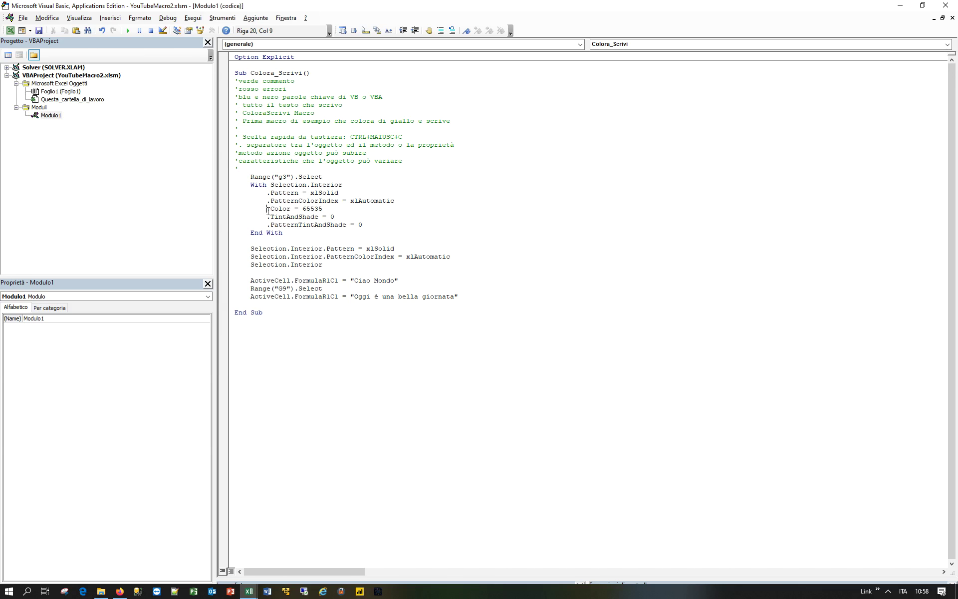
{"action": "left_click_drag", "start_coordinate": [268, 211], "coordinate": [329, 207]}
{"action": "key", "text": "ctrl+c"}
{"action": "left_click", "coordinate": [323, 265]}
{"action": "key", "text": "ctrl+v"}
Step: Add Selection.Interior.TintAndShade = 0, dismissing the compile error and inserting a blank line below
{"action": "left_click_drag", "start_coordinate": [270, 185], "coordinate": [342, 184]}
{"action": "key", "text": "ctrl+c"}
{"action": "left_click", "coordinate": [252, 273]}
{"action": "key", "text": "ctrl+v"}
{"action": "left_click_drag", "start_coordinate": [268, 216], "coordinate": [335, 217]}
{"action": "key", "text": "ctrl+c"}
{"action": "left_click", "coordinate": [333, 272]}
{"action": "key", "text": "ctrl+v"}
{"action": "key", "text": "Return"}
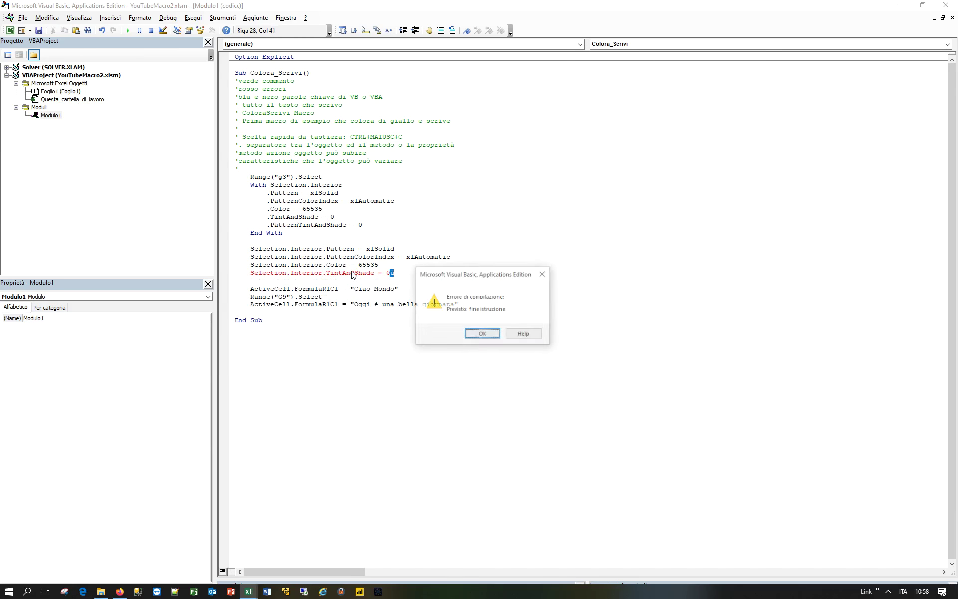
{"action": "key", "text": "Return"}
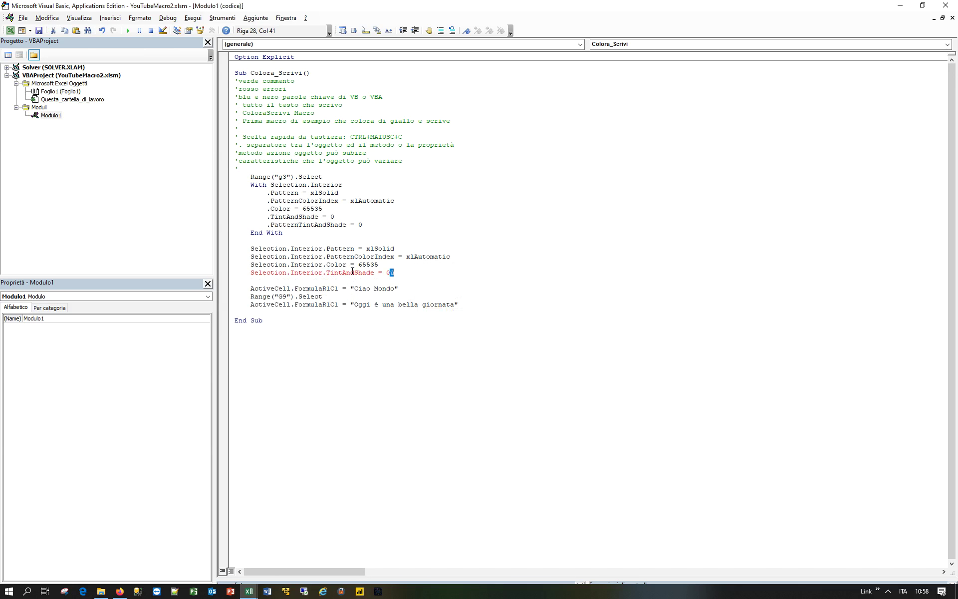
{"action": "key", "text": "Return"}
{"action": "left_click_drag", "start_coordinate": [270, 185], "coordinate": [343, 185]}
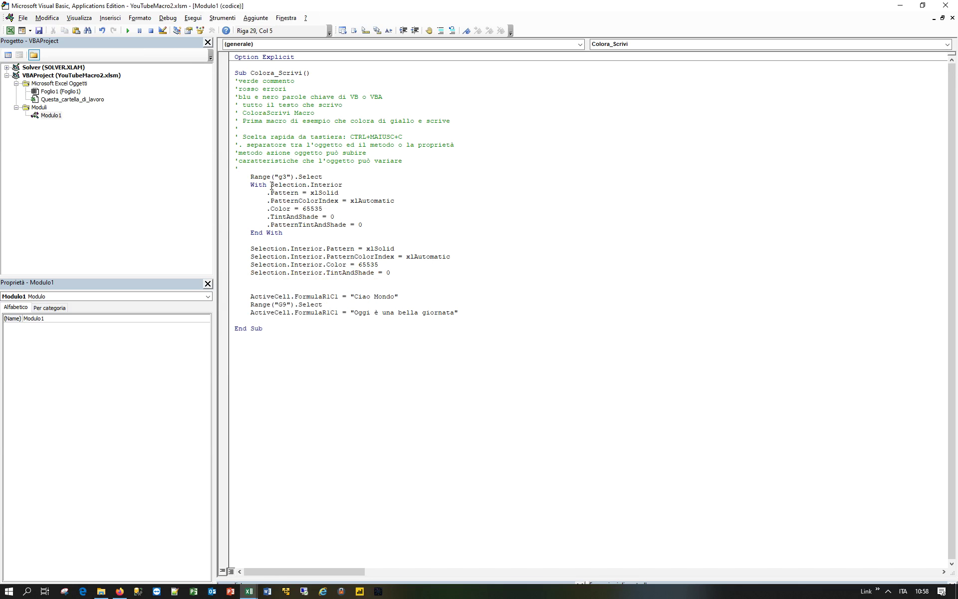
Step: Add a fifth line, Selection.Interior.PatternTintAndShade = 0
{"action": "left_click", "coordinate": [255, 277]}
{"action": "key", "text": "ctrl+v"}
{"action": "left_click_drag", "start_coordinate": [267, 225], "coordinate": [375, 227]}
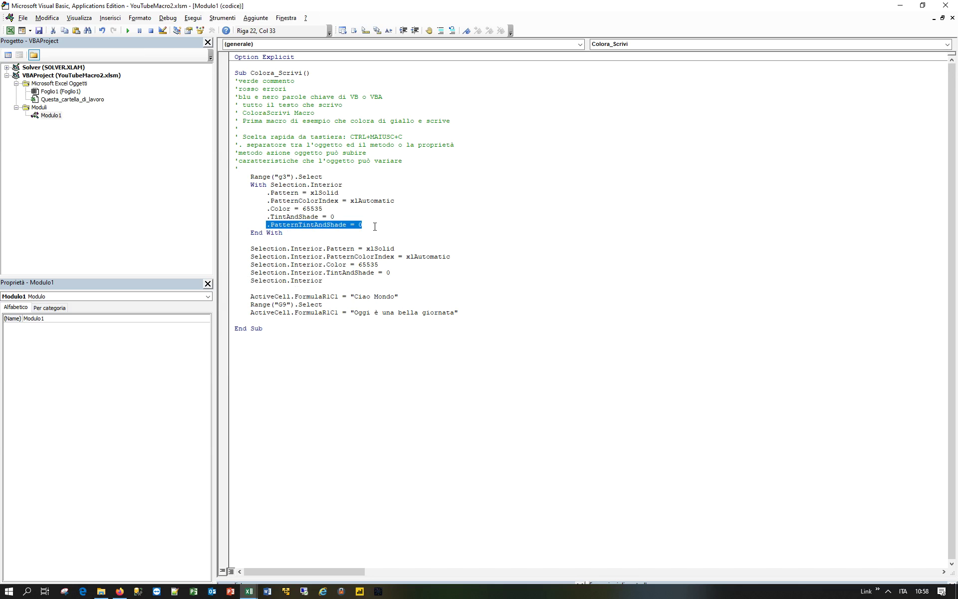
{"action": "key", "text": "ctrl+c"}
{"action": "left_click", "coordinate": [349, 278]}
{"action": "key", "text": "ctrl+v"}
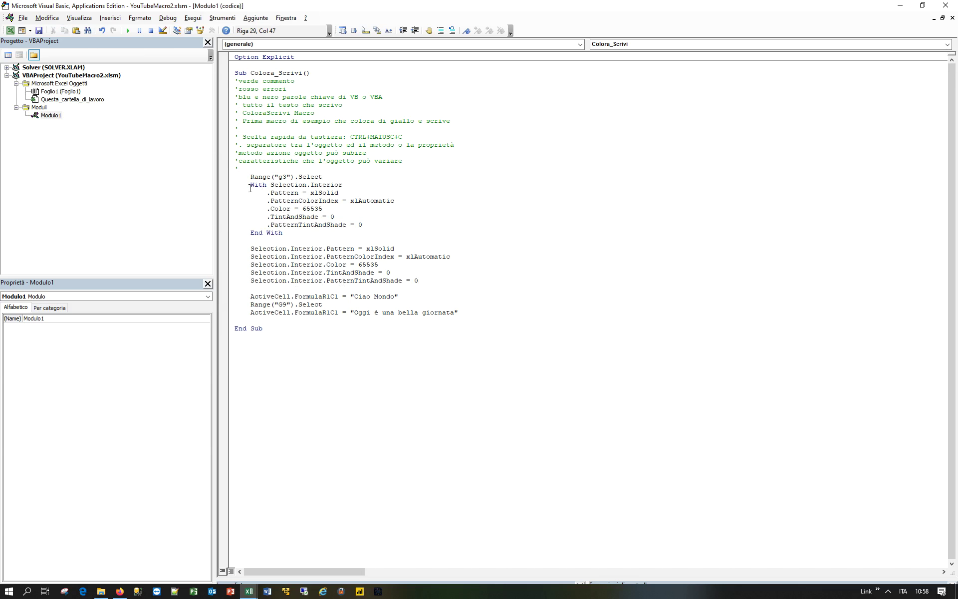
Step: Compare the With block to the five explicit Selection.Interior lines, highlighting each setting
{"action": "left_click_drag", "start_coordinate": [250, 186], "coordinate": [322, 235]}
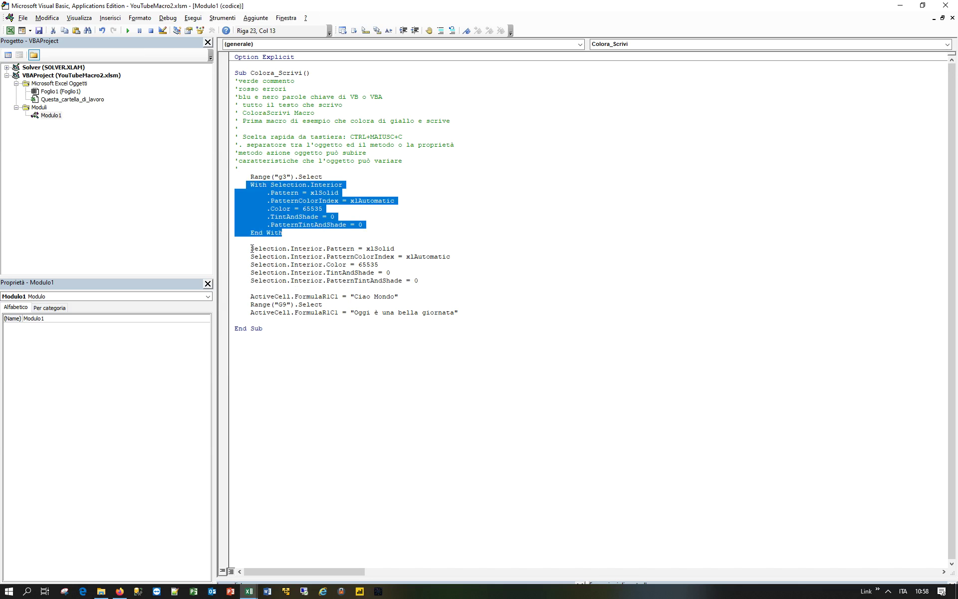
{"action": "left_click_drag", "start_coordinate": [252, 249], "coordinate": [428, 281]}
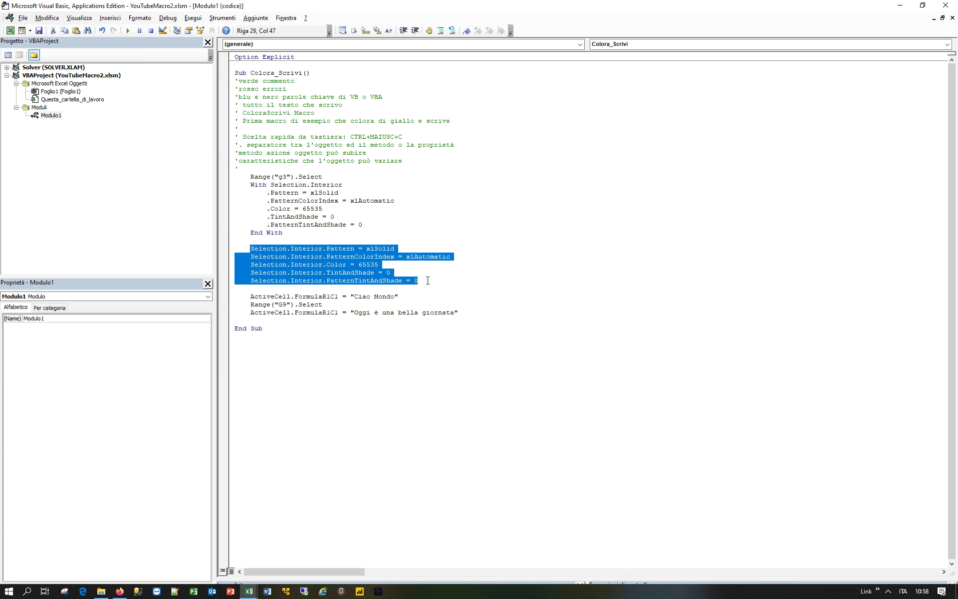
{"action": "left_click", "coordinate": [282, 253]}
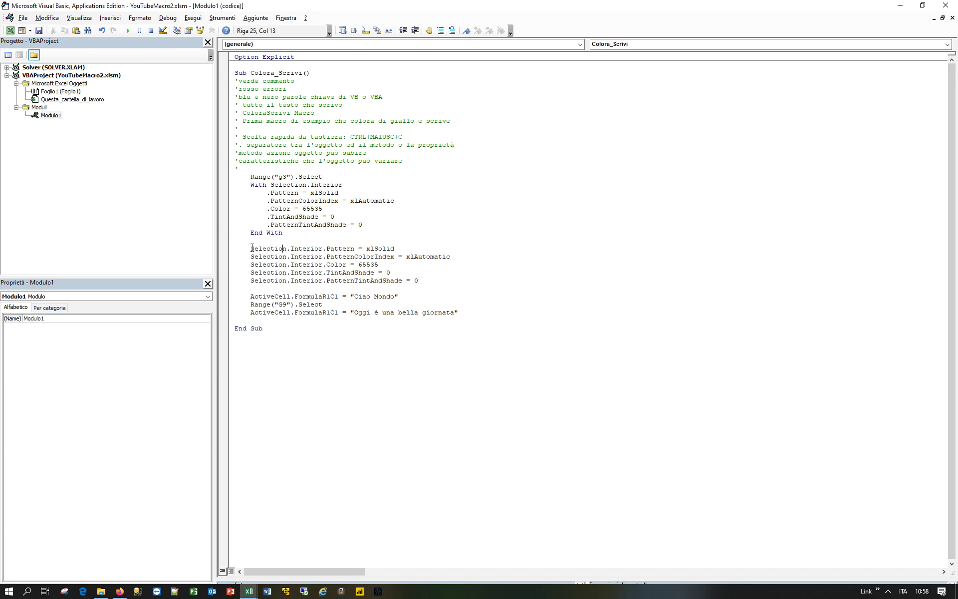
{"action": "left_click_drag", "start_coordinate": [252, 248], "coordinate": [328, 248]}
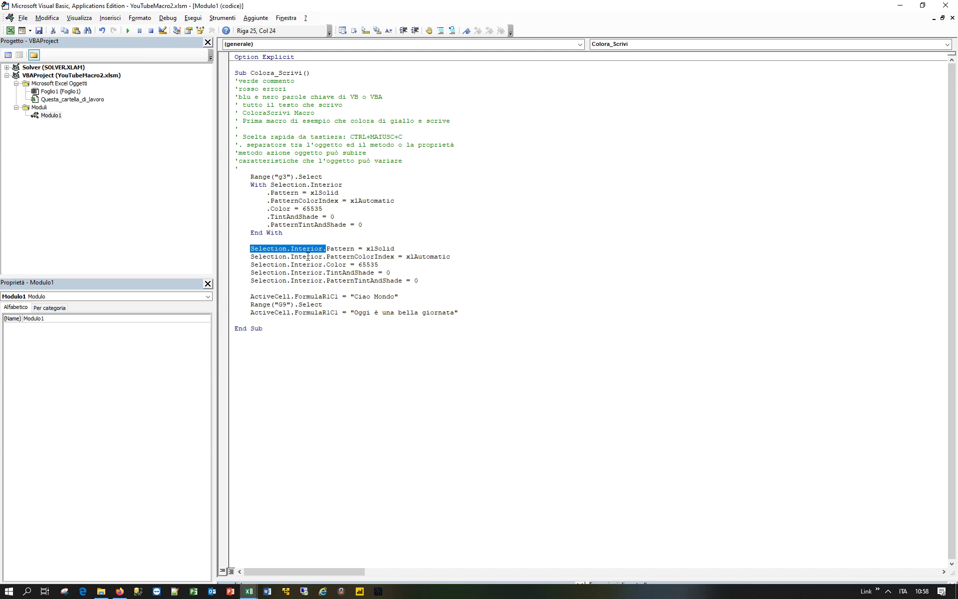
{"action": "left_click", "coordinate": [264, 184]}
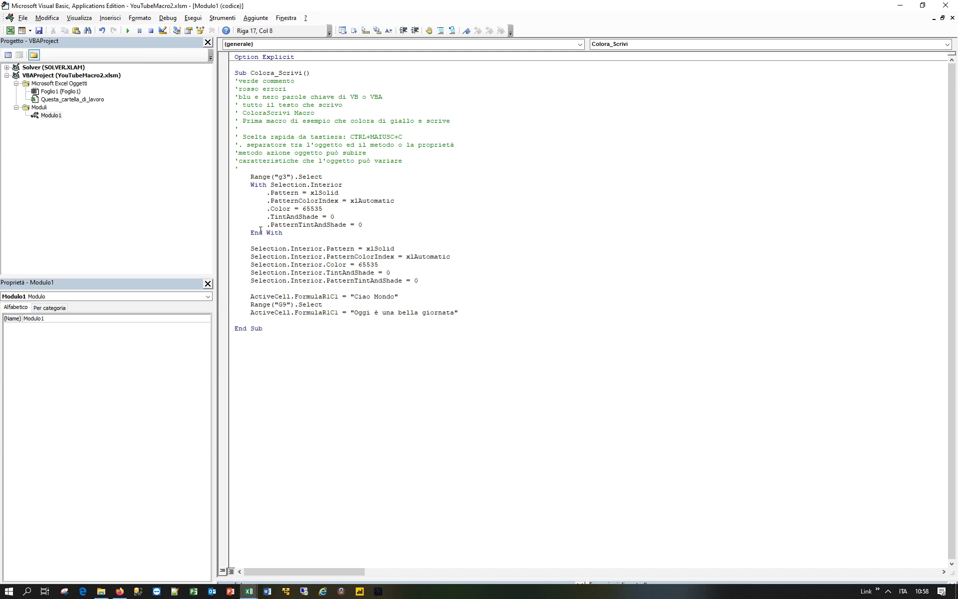
{"action": "left_click_drag", "start_coordinate": [270, 185], "coordinate": [343, 186]}
{"action": "left_click", "coordinate": [268, 200]}
{"action": "left_click", "coordinate": [266, 211]}
{"action": "left_click_drag", "start_coordinate": [270, 185], "coordinate": [343, 184]}
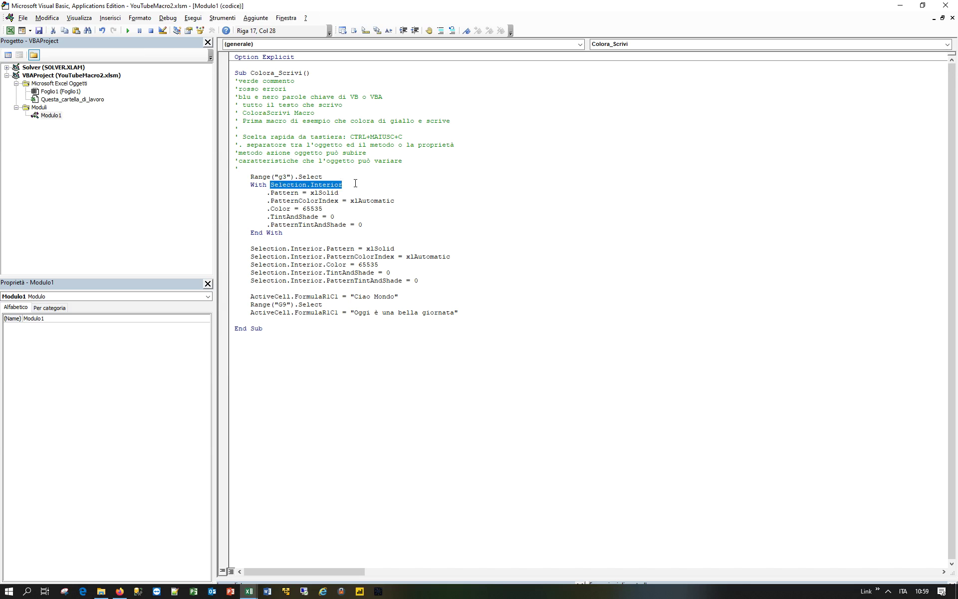
{"action": "left_click_drag", "start_coordinate": [268, 193], "coordinate": [352, 196]}
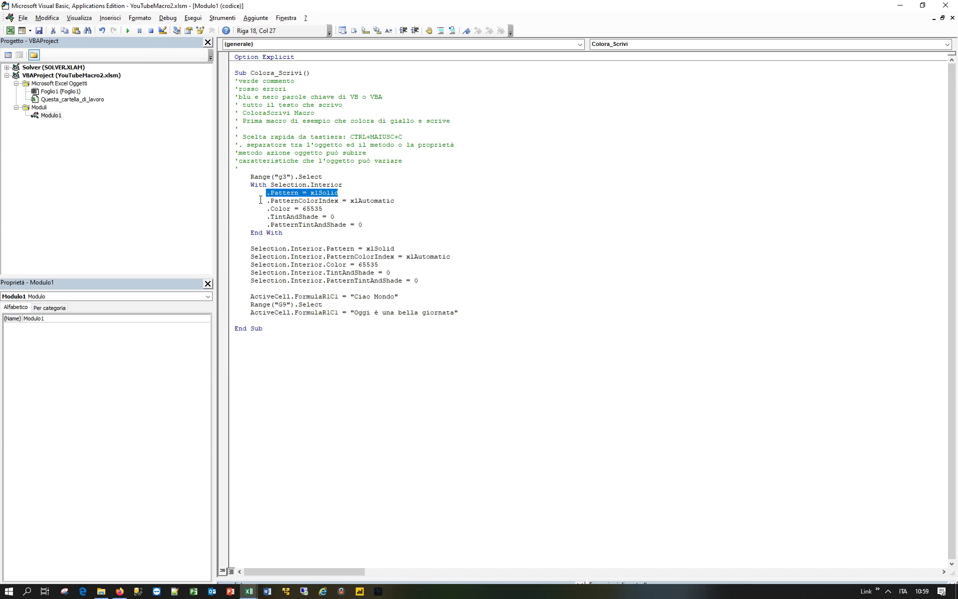
{"action": "left_click_drag", "start_coordinate": [265, 200], "coordinate": [400, 212]}
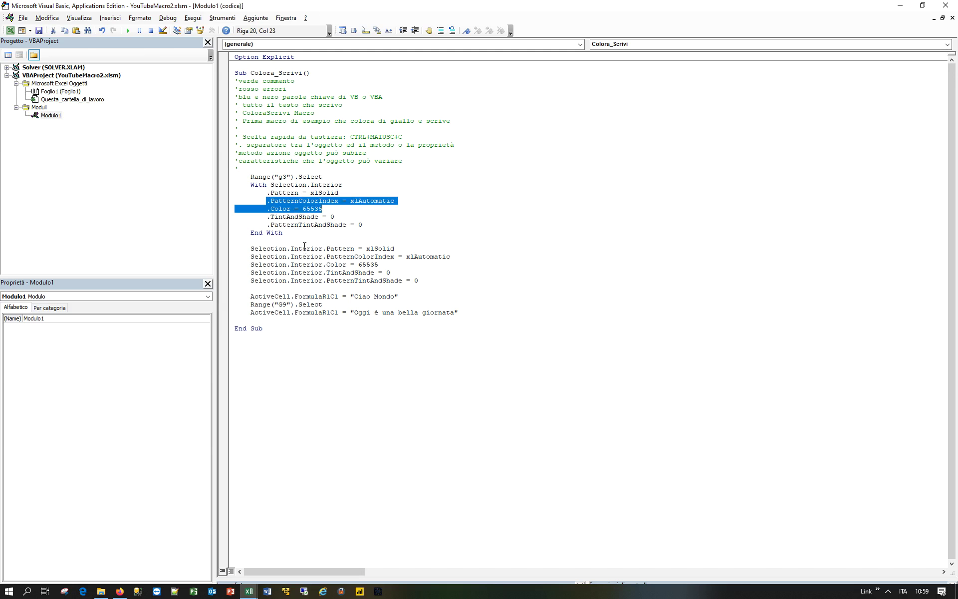
Step: Explain Selection, Interior, xlSolid and the colour value 65535, then return to the Excel workbook
{"action": "left_click", "coordinate": [303, 249]}
{"action": "left_click", "coordinate": [250, 186]}
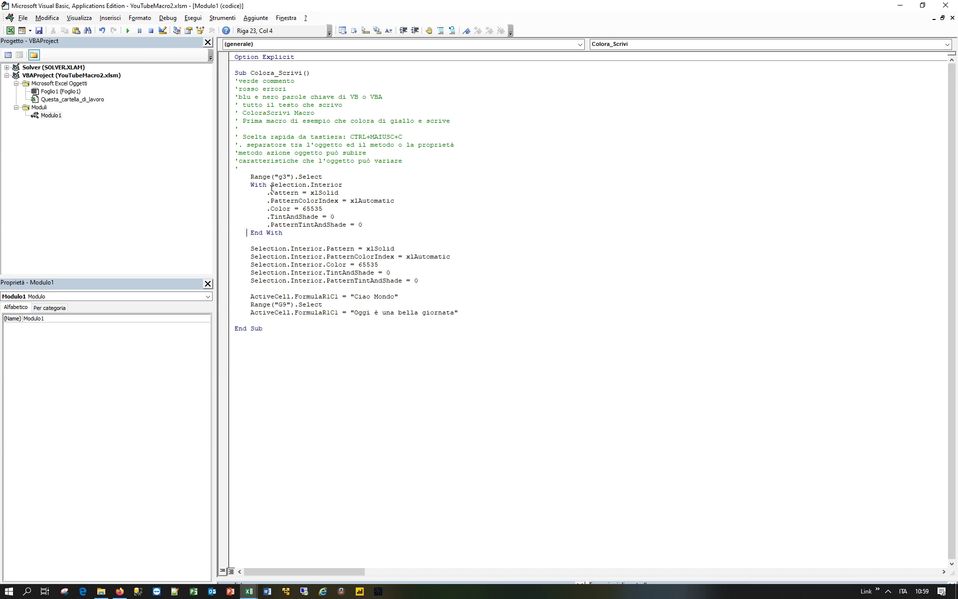
{"action": "left_click_drag", "start_coordinate": [270, 185], "coordinate": [308, 184]}
{"action": "left_click_drag", "start_coordinate": [310, 185], "coordinate": [353, 183]}
{"action": "left_click_drag", "start_coordinate": [310, 193], "coordinate": [400, 200]}
{"action": "left_click_drag", "start_coordinate": [302, 209], "coordinate": [324, 209]}
{"action": "left_click", "coordinate": [10, 30]}
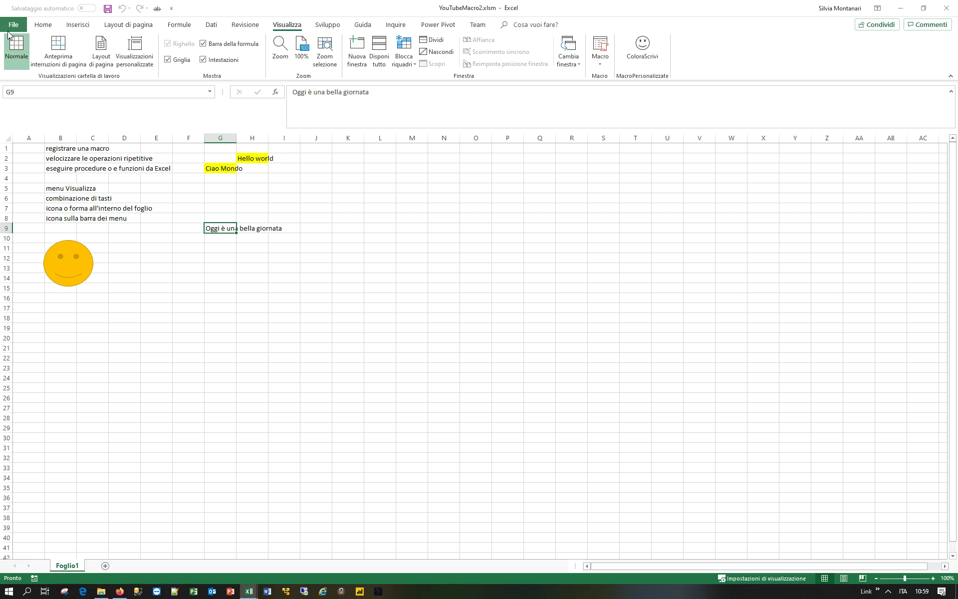
Step: Select empty cell J2 and open the Formato celle dialog at its Carattere page
{"action": "left_click", "coordinate": [321, 156]}
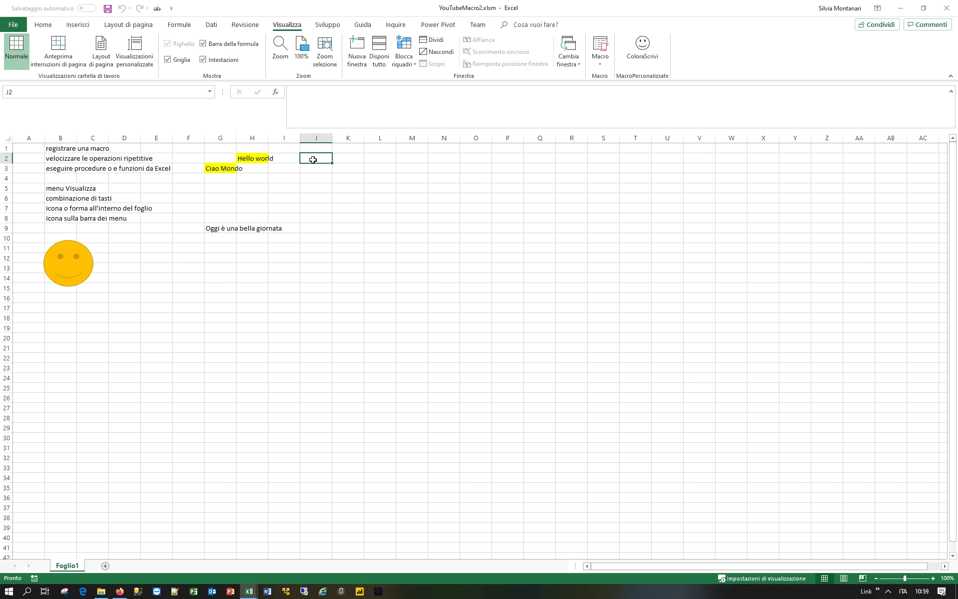
{"action": "left_click", "coordinate": [44, 26]}
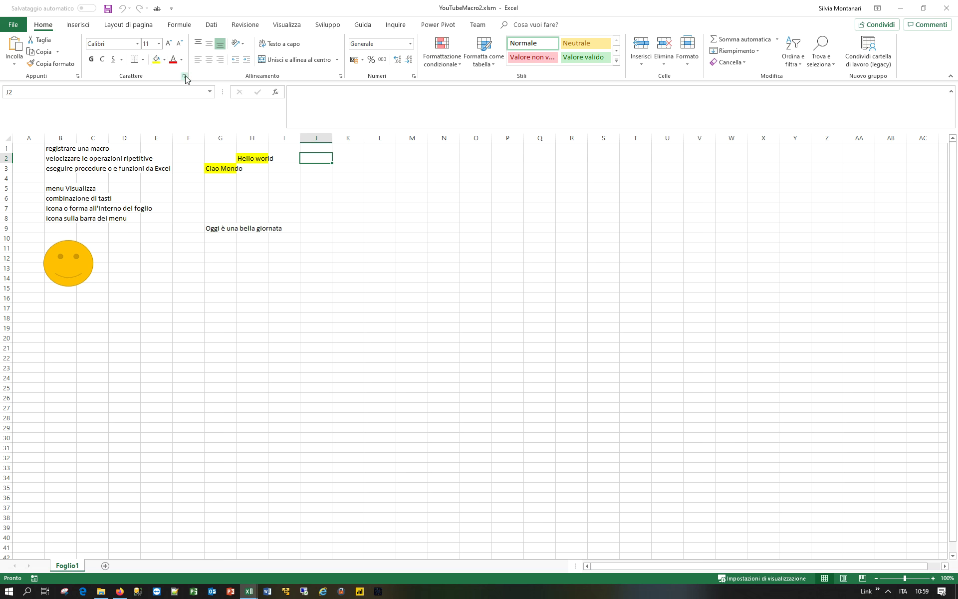
{"action": "left_click", "coordinate": [185, 76]}
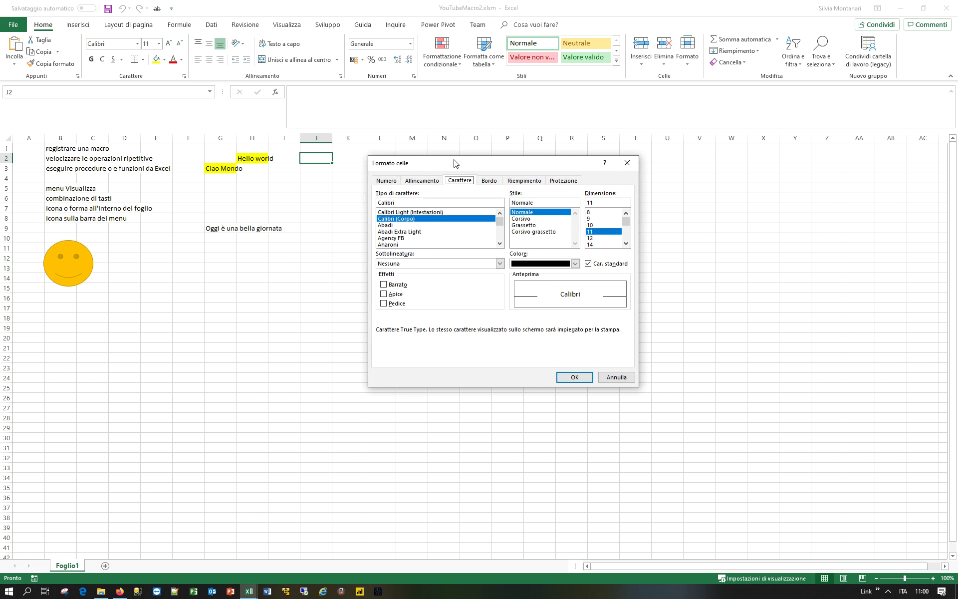
{"action": "left_click_drag", "start_coordinate": [456, 165], "coordinate": [402, 161]}
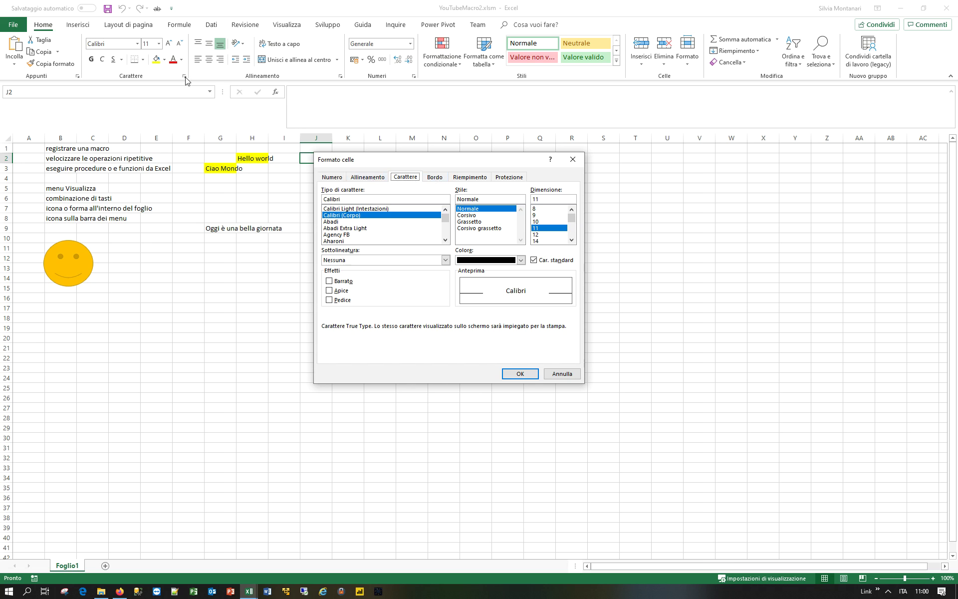
{"action": "left_click", "coordinate": [469, 179]}
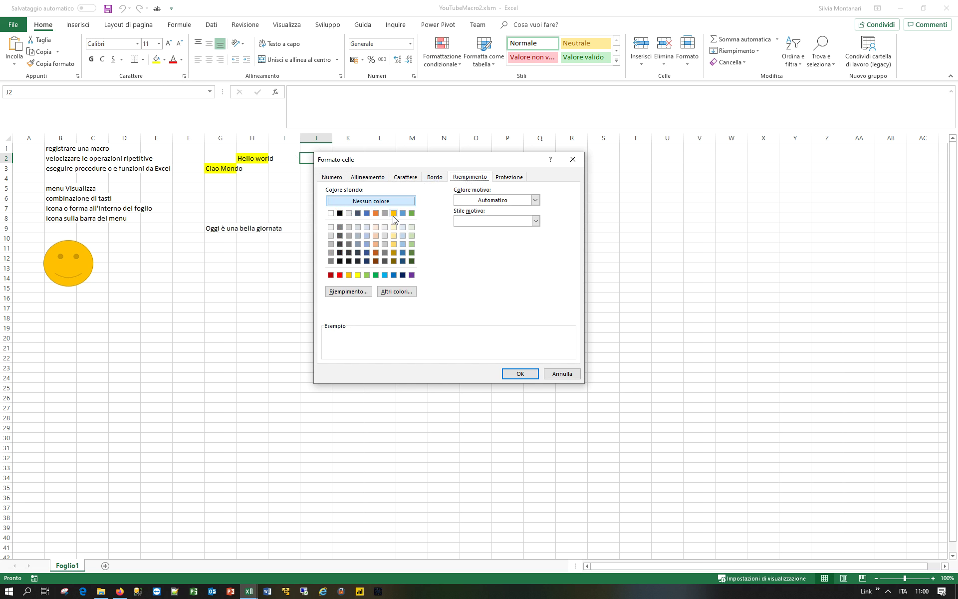
{"action": "left_click", "coordinate": [357, 276]}
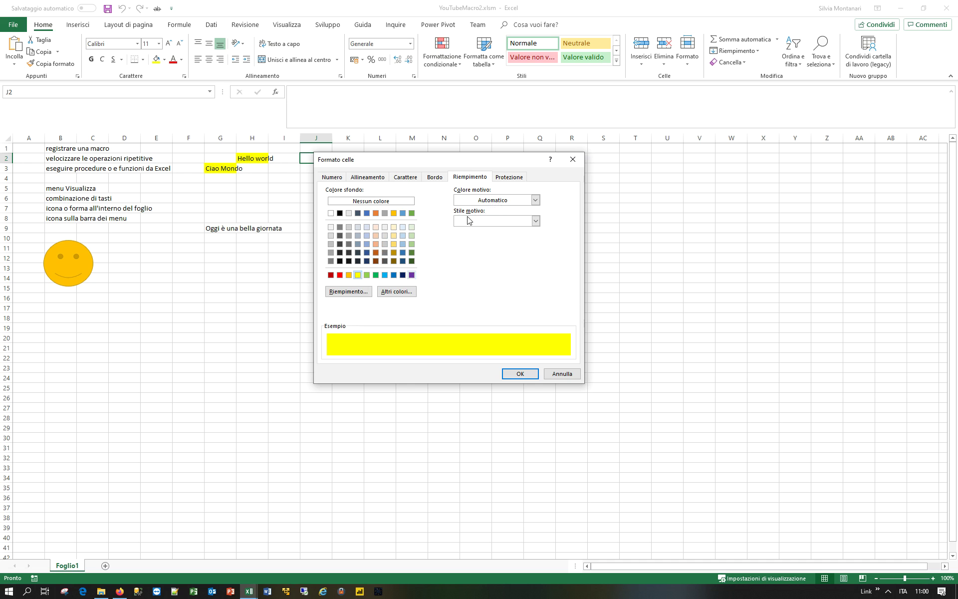
{"action": "left_click", "coordinate": [365, 295]}
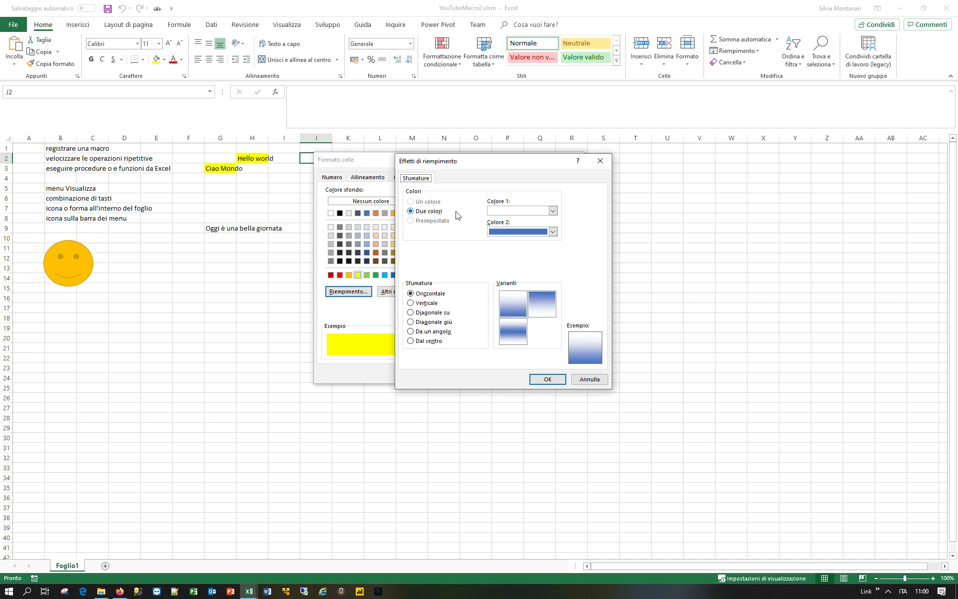
{"action": "left_click", "coordinate": [548, 380]}
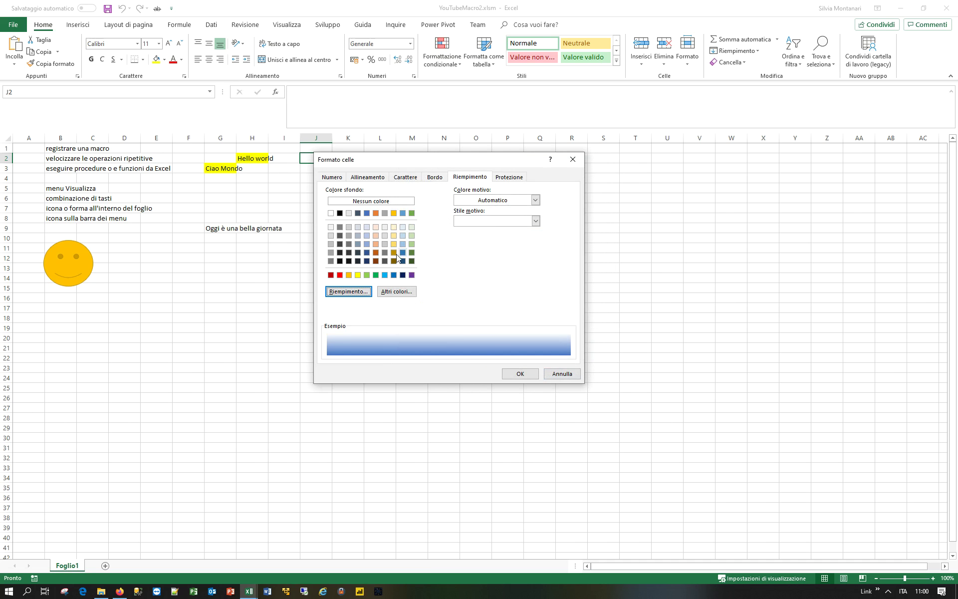
{"action": "left_click", "coordinate": [358, 275]}
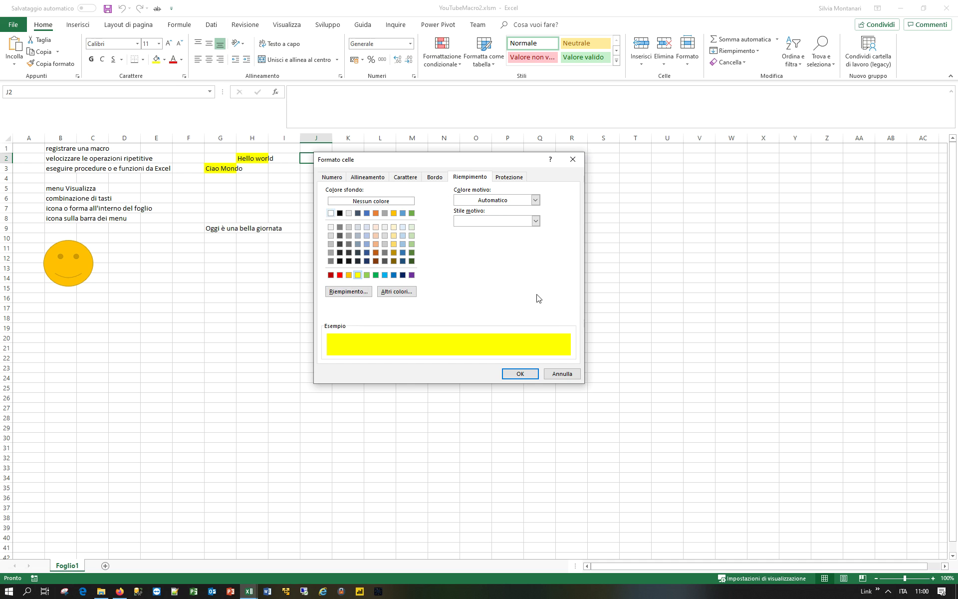
{"action": "left_click", "coordinate": [562, 375]}
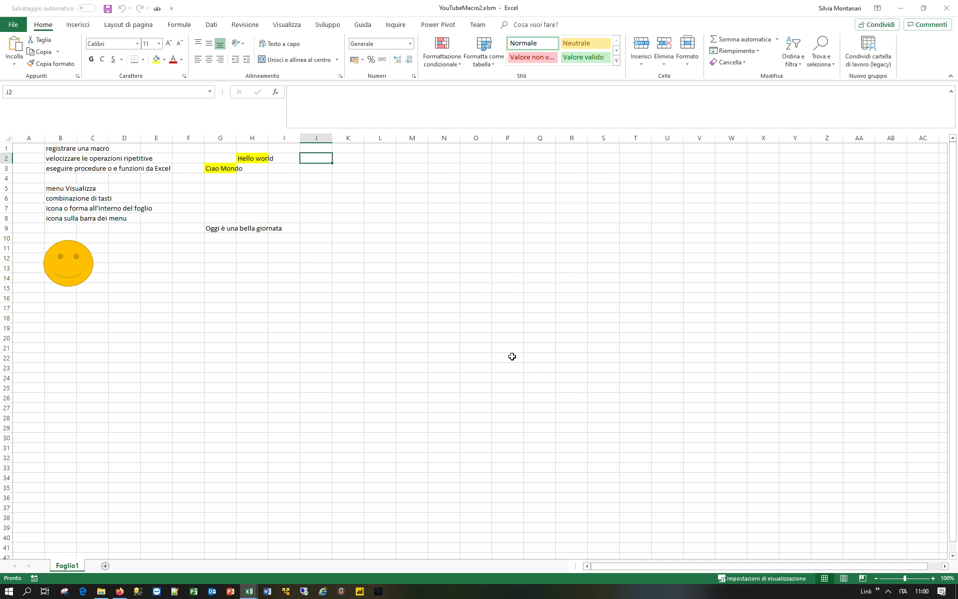
Step: Back in the code, replace the With block's .Color value 65535 with 255
{"action": "key", "text": "alt+F11"}
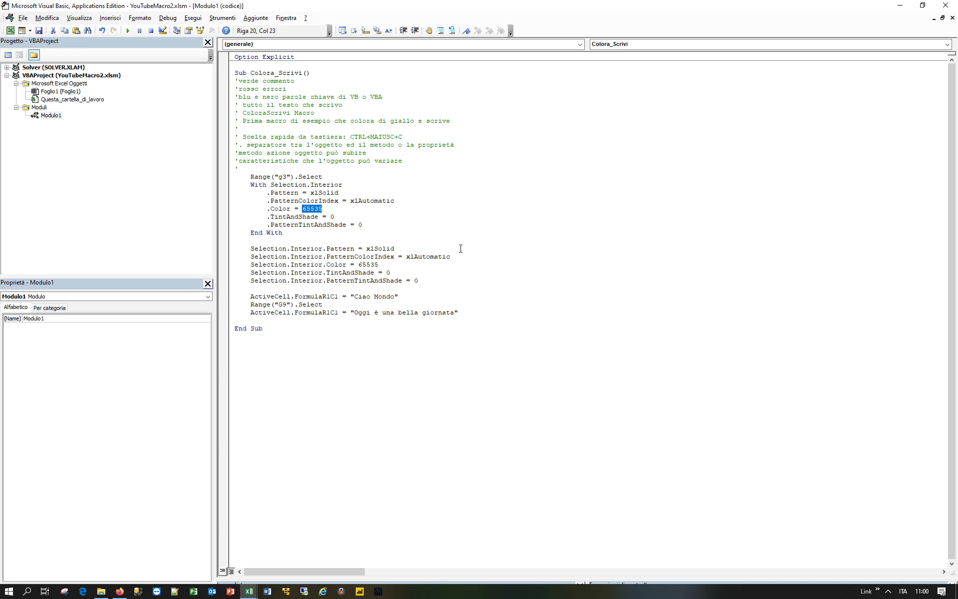
{"action": "left_click", "coordinate": [327, 201]}
{"action": "left_click_drag", "start_coordinate": [263, 193], "coordinate": [368, 225]}
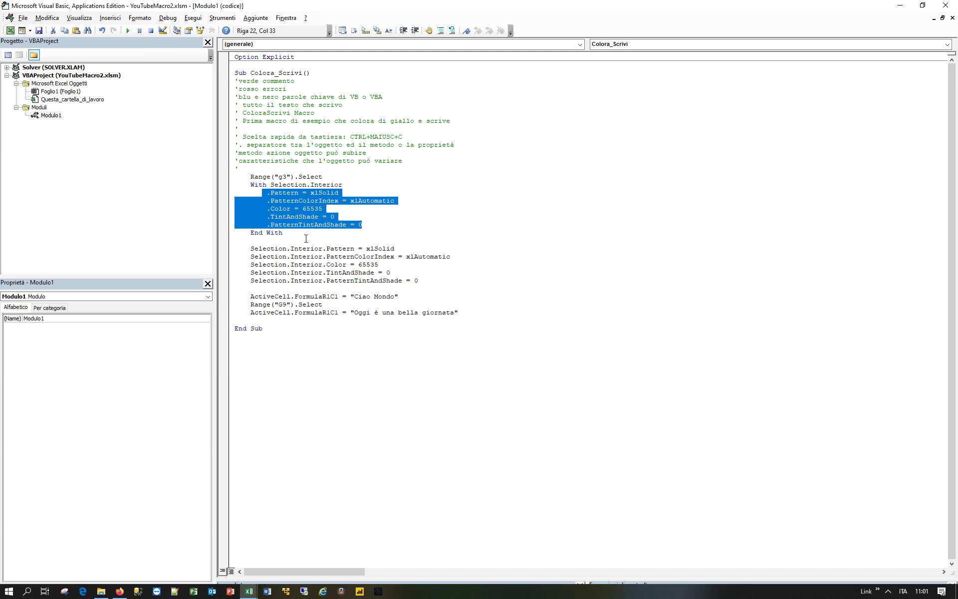
{"action": "left_click", "coordinate": [309, 209]}
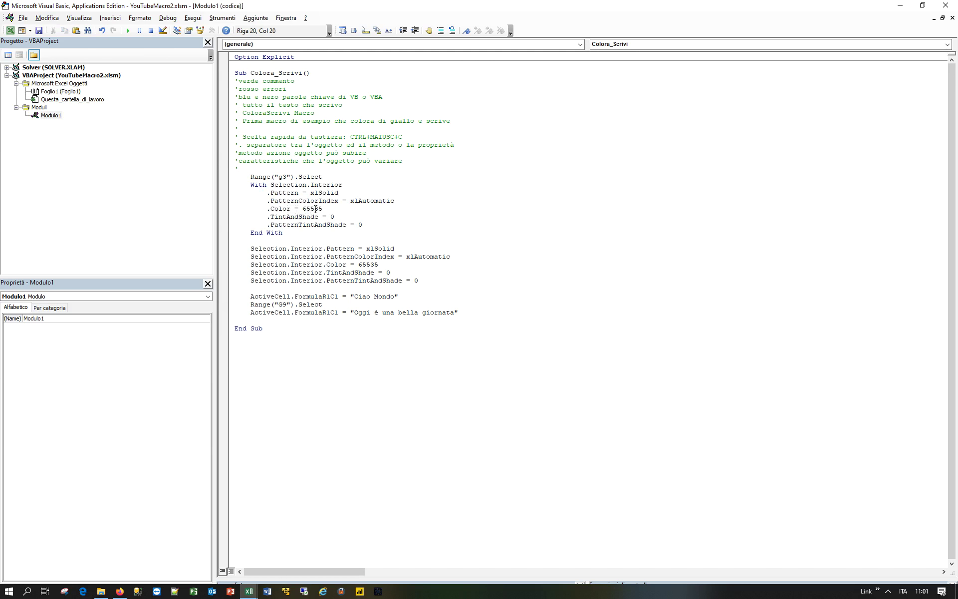
{"action": "left_click_drag", "start_coordinate": [303, 207], "coordinate": [329, 208]}
{"action": "type", "text": "2"}
{"action": "left_click_drag", "start_coordinate": [243, 185], "coordinate": [338, 231]}
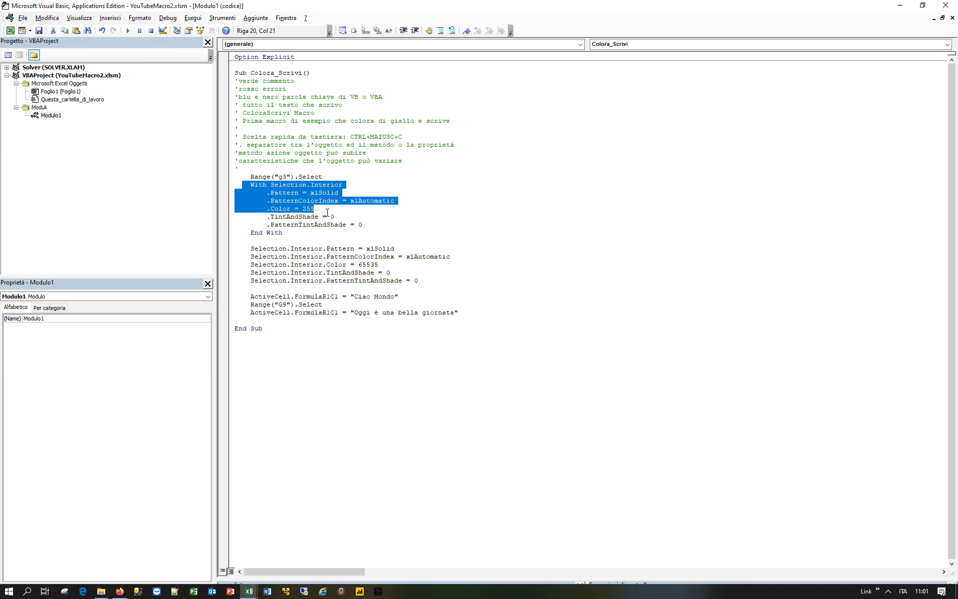
{"action": "left_click", "coordinate": [299, 209]}
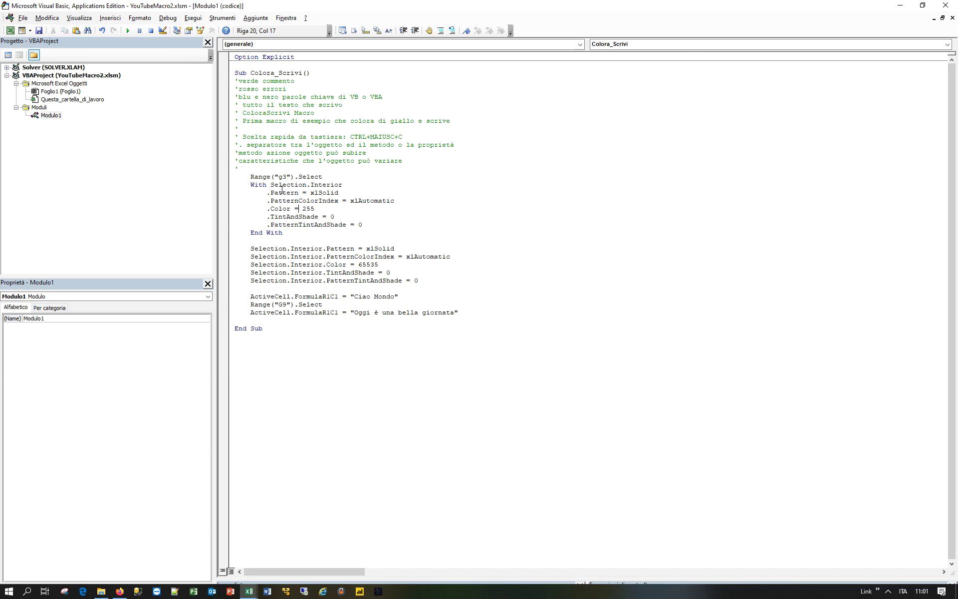
{"action": "left_click", "coordinate": [251, 185]}
{"action": "left_click_drag", "start_coordinate": [252, 249], "coordinate": [418, 281]}
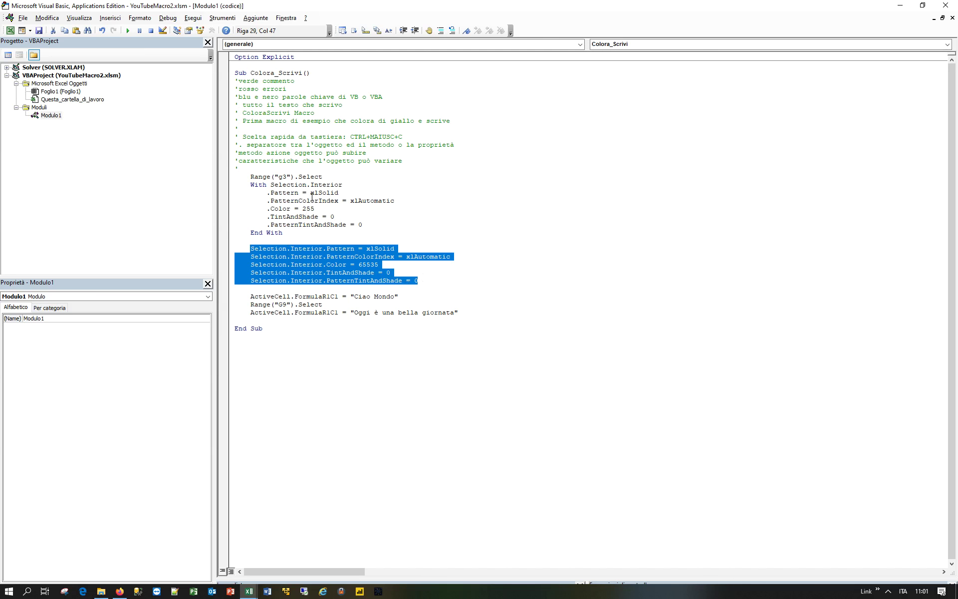
{"action": "left_click_drag", "start_coordinate": [250, 185], "coordinate": [303, 232]}
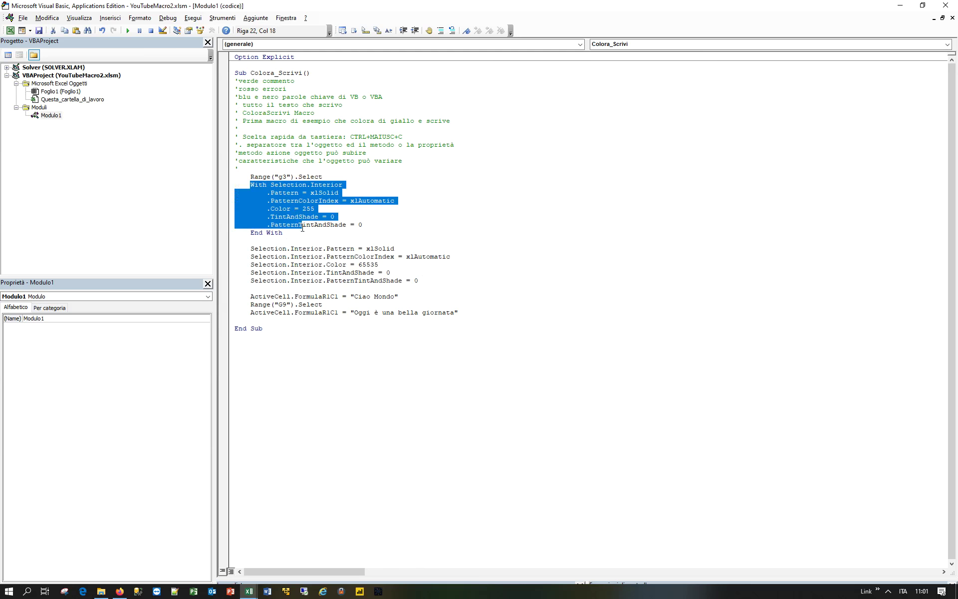
{"action": "left_click_drag", "start_coordinate": [251, 249], "coordinate": [425, 281]}
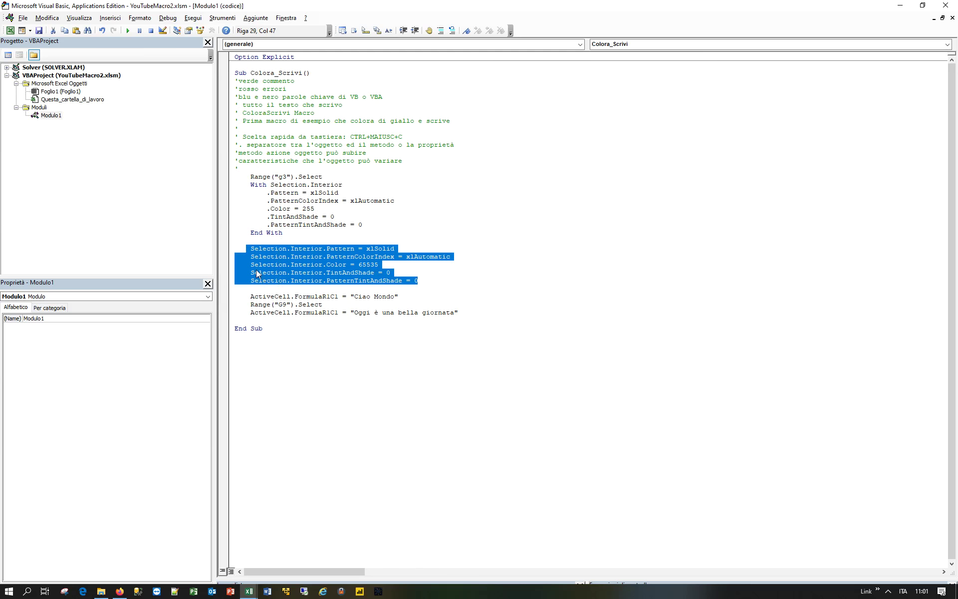
{"action": "left_click_drag", "start_coordinate": [249, 248], "coordinate": [444, 280]}
Step: Put an apostrophe at the start of each of the five Selection.Interior fill lines
{"action": "left_click", "coordinate": [243, 247]}
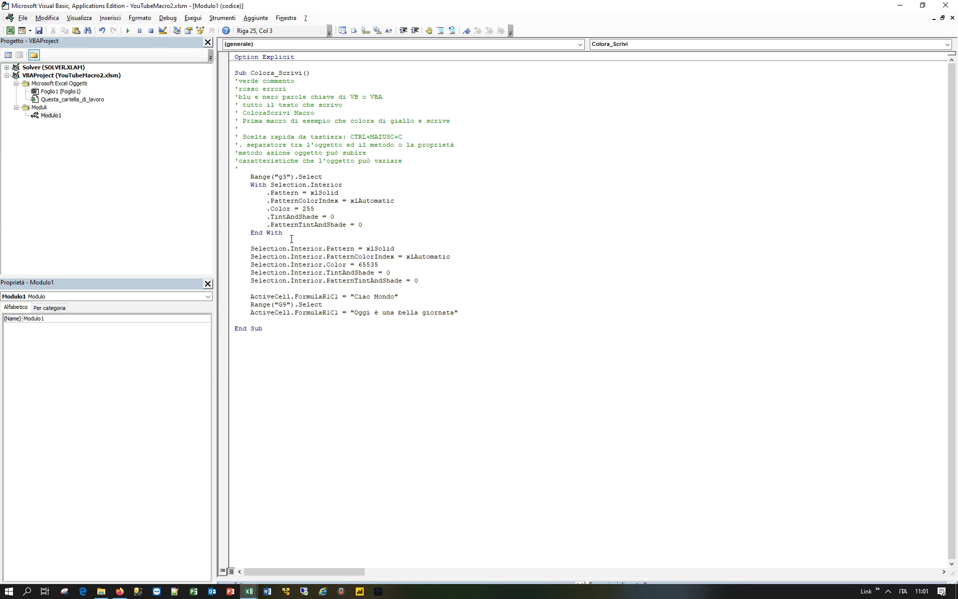
{"action": "type", "text": "'"}
{"action": "key", "text": "Down"}
{"action": "key", "text": "Left"}
{"action": "type", "text": "'"}
{"action": "key", "text": "Down"}
{"action": "key", "text": "Left"}
{"action": "type", "text": "'"}
{"action": "key", "text": "Down"}
{"action": "key", "text": "Left"}
{"action": "type", "text": "'"}
{"action": "key", "text": "Down"}
{"action": "key", "text": "Left"}
{"action": "type", "text": "'"}
{"action": "key", "text": "Down"}
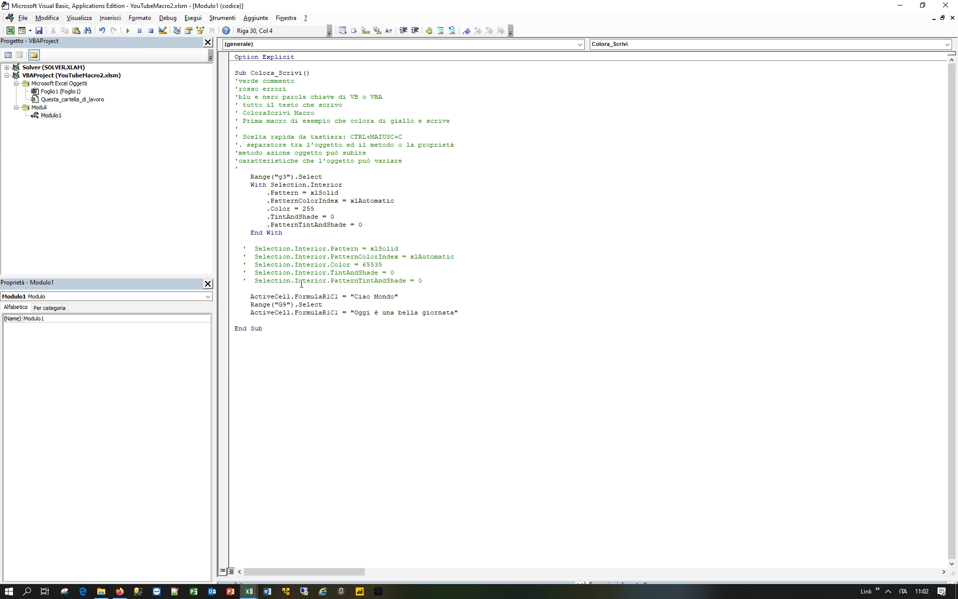
Step: In Excel, delete column G and clear its remaining contents, then select cell G3
{"action": "left_click", "coordinate": [10, 31]}
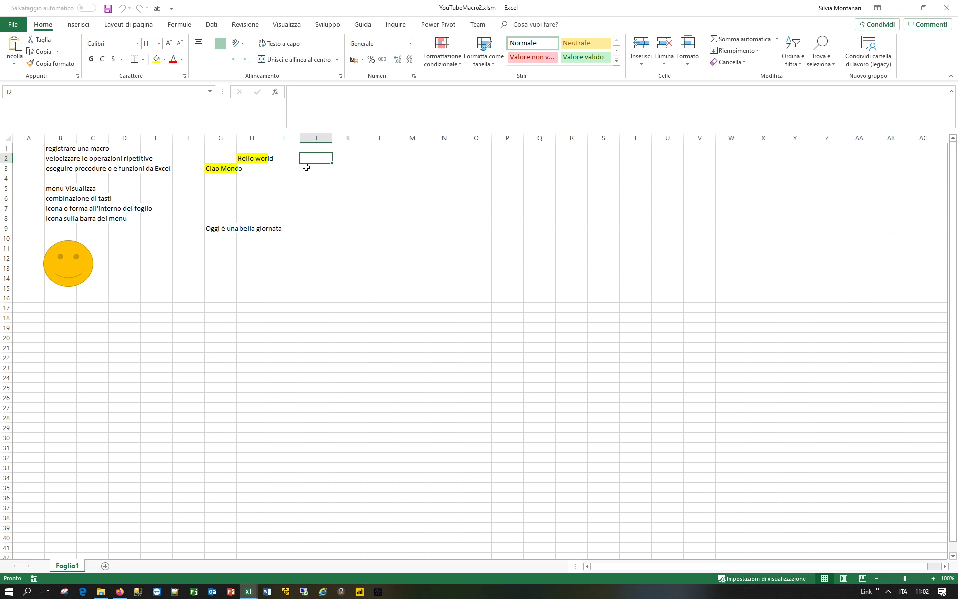
{"action": "left_click_drag", "start_coordinate": [223, 137], "coordinate": [259, 140]}
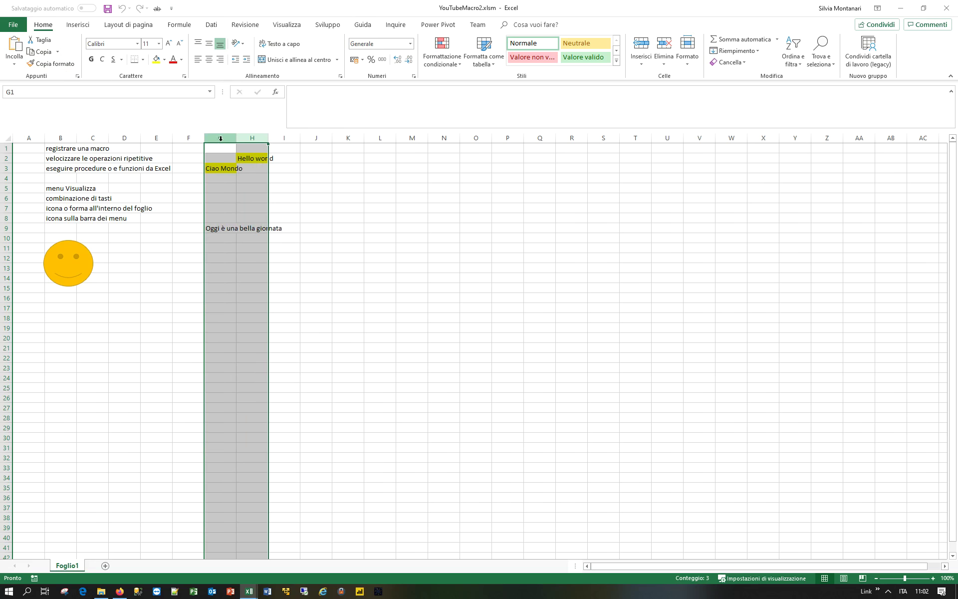
{"action": "left_click", "coordinate": [220, 139]}
{"action": "right_click", "coordinate": [220, 138]}
{"action": "left_click", "coordinate": [248, 223]}
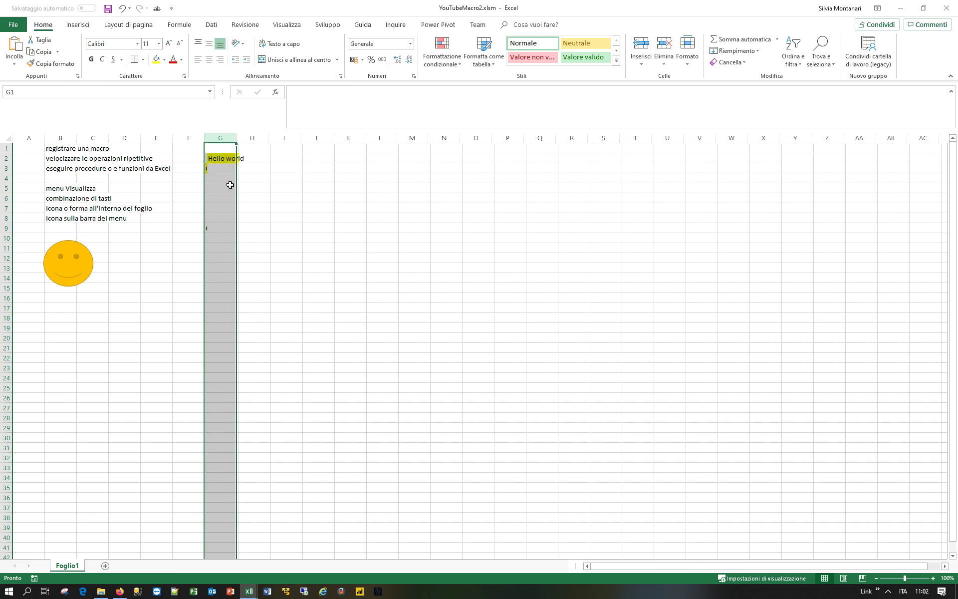
{"action": "right_click", "coordinate": [215, 139]}
{"action": "left_click", "coordinate": [243, 221]}
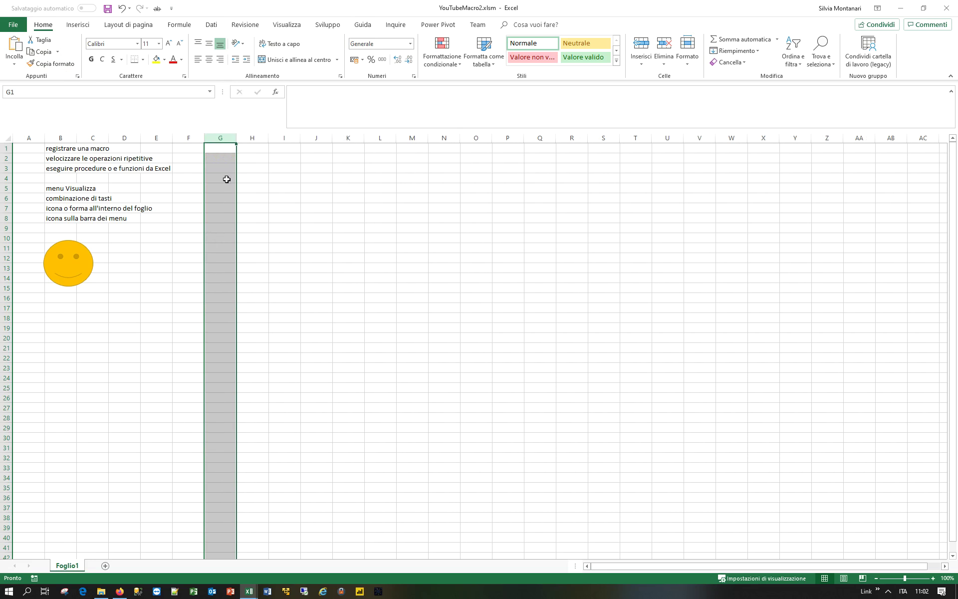
{"action": "left_click", "coordinate": [224, 165]}
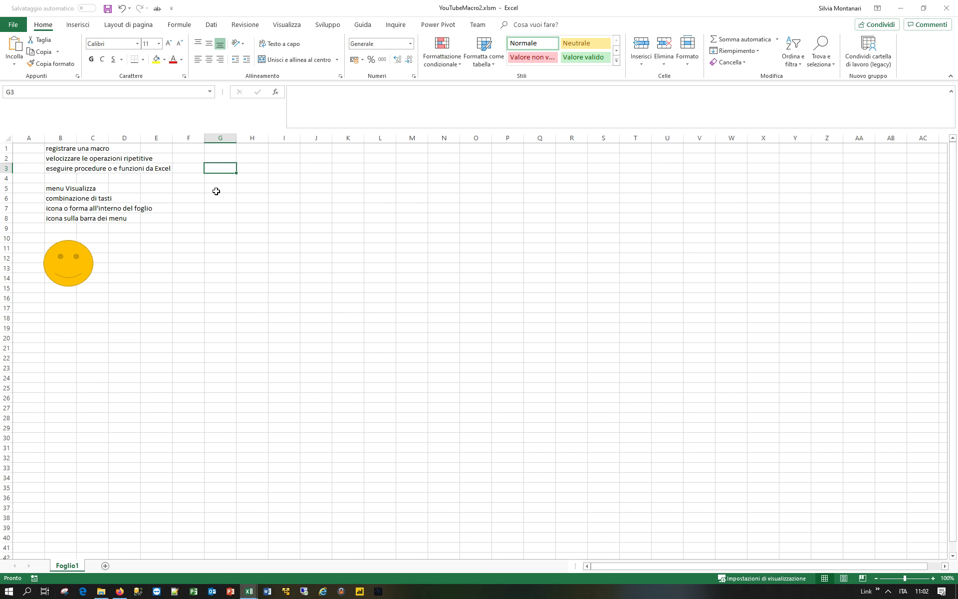
{"action": "left_click", "coordinate": [287, 24]}
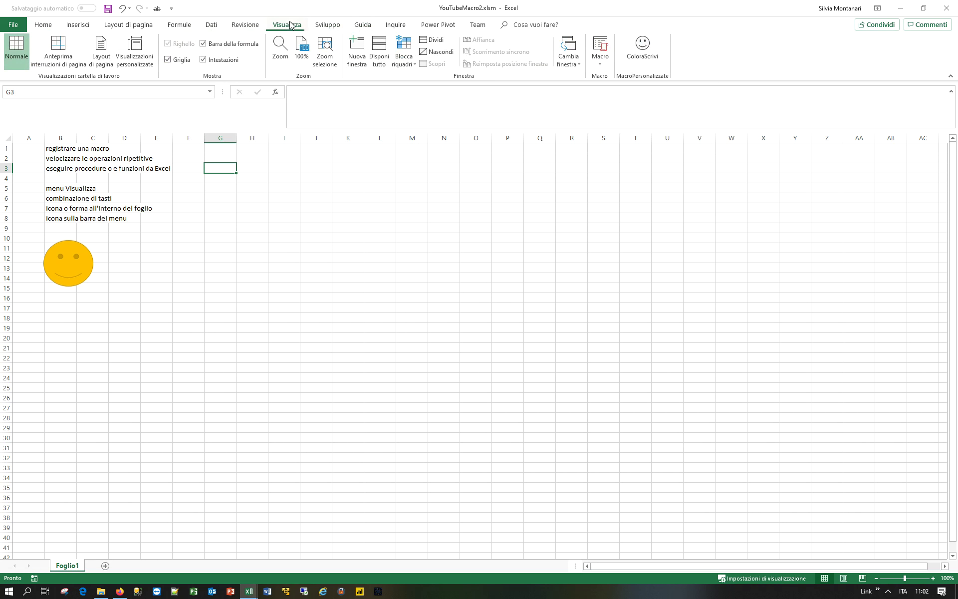
Step: Run Colora_Scrivi from Macro > Visualizza macro, then return to the code with Alt+F11
{"action": "left_click", "coordinate": [600, 60]}
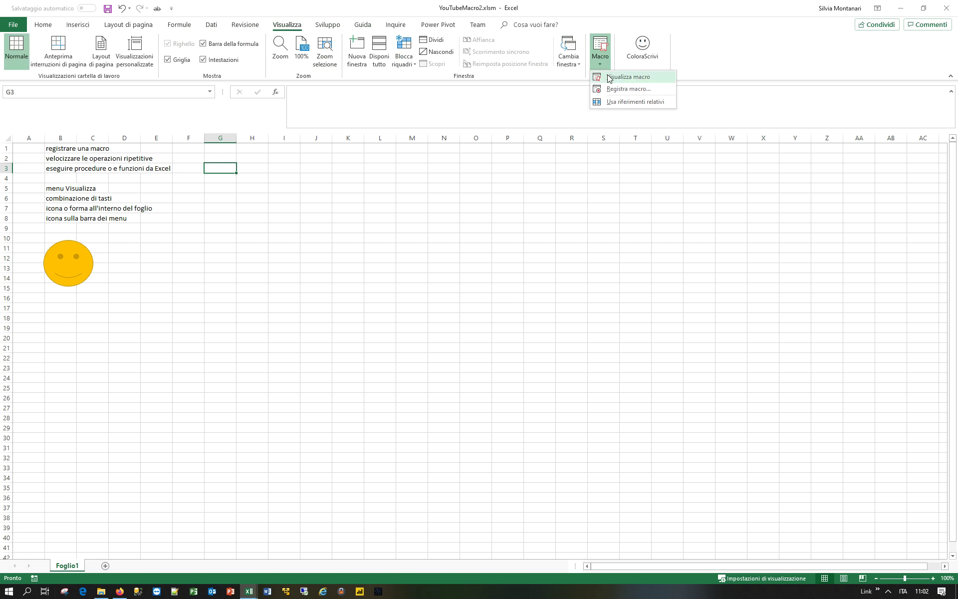
{"action": "left_click", "coordinate": [610, 79]}
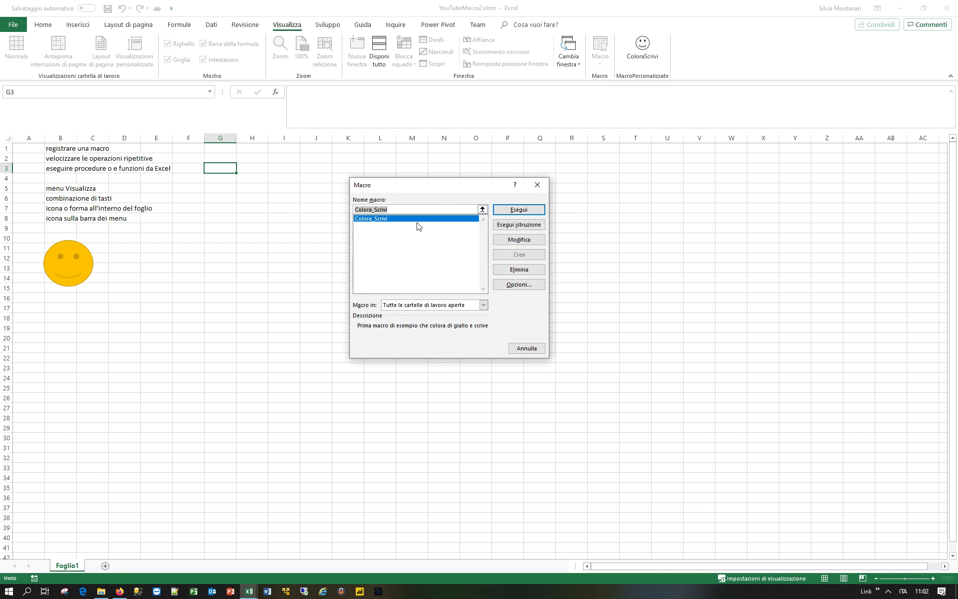
{"action": "left_click", "coordinate": [520, 209]}
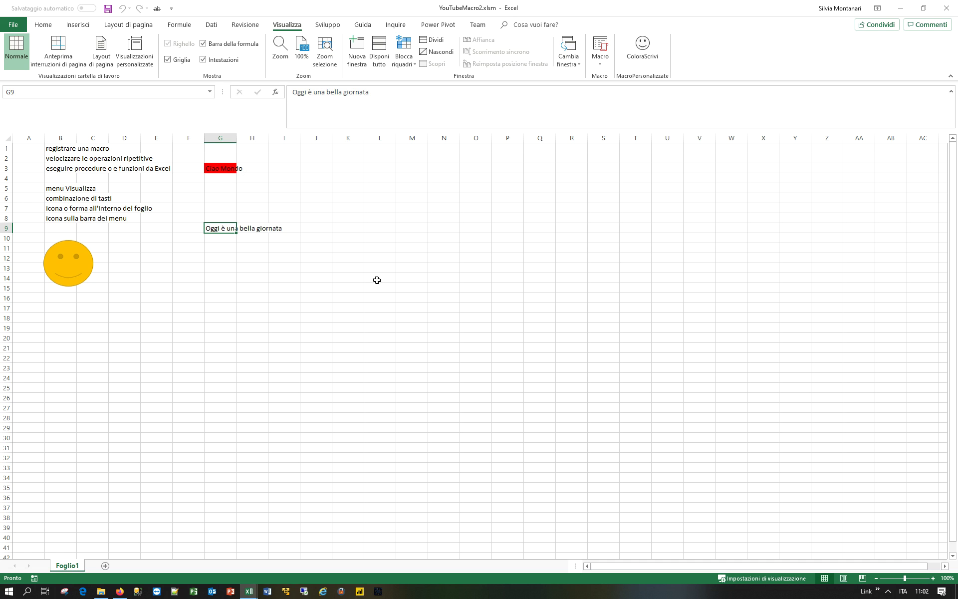
{"action": "key", "text": "alt+F11"}
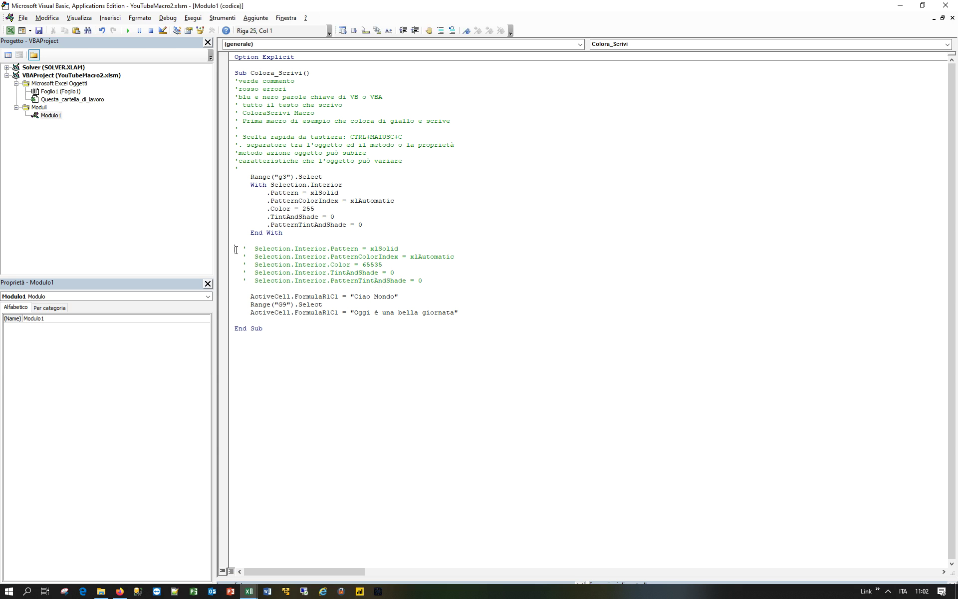
Step: Move the commented fill lines below the G9 FormulaR1C1 line and remove their apostrophes
{"action": "left_click_drag", "start_coordinate": [236, 250], "coordinate": [434, 280]}
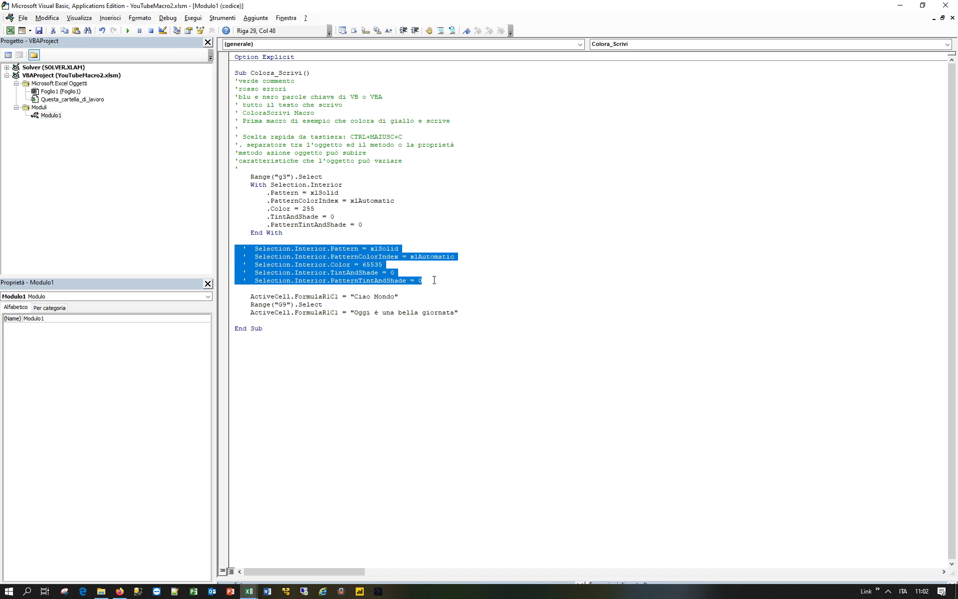
{"action": "key", "text": "Delete"}
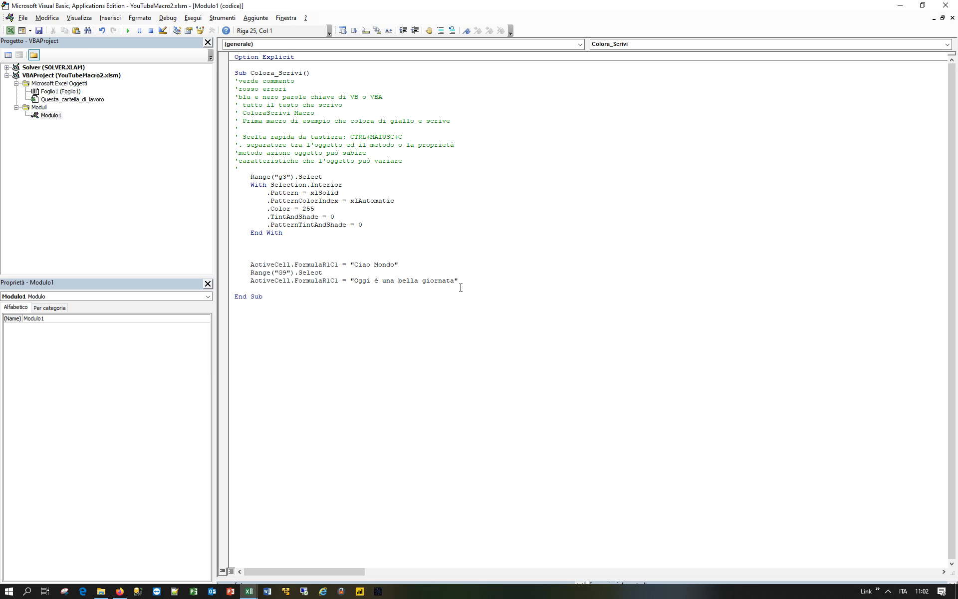
{"action": "key", "text": "Return"}
{"action": "type", "text": "'  Selection.Interior.Pattern = xlSolid   '  Selection.Interior.PatternColorIndex = xlAutomatic   '  Selection.Interior.Color = 65535   '  Selection.Interior.TintAndShade = 0   '  Selection.Interior.PatternTintAndShade = 0"}
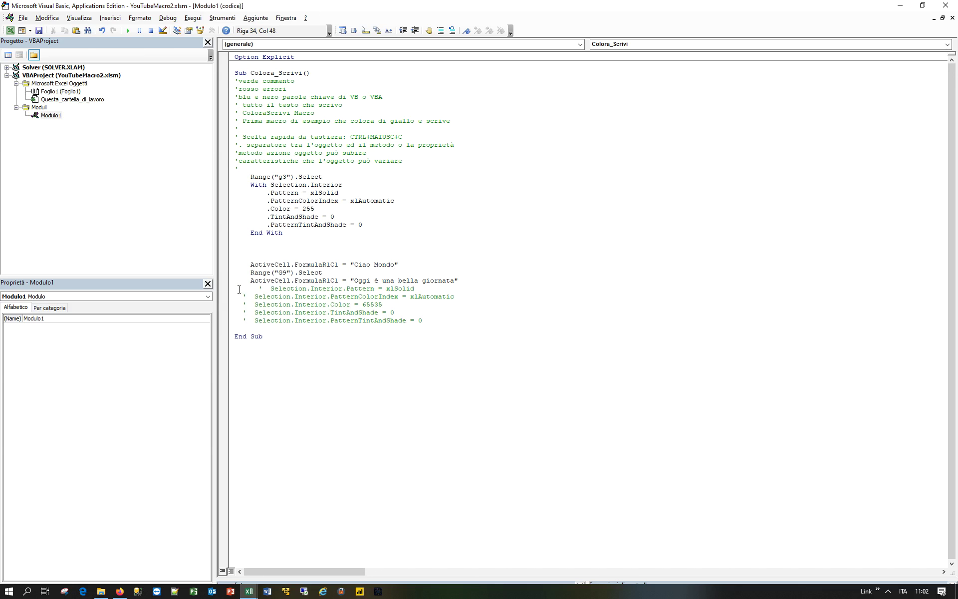
{"action": "key", "text": "Delete"}
{"action": "key", "text": "Delete"}
{"action": "key", "text": "Delete"}
{"action": "key", "text": "Delete"}
{"action": "key", "text": "Delete"}
{"action": "key", "text": "Delete"}
{"action": "key", "text": "Down"}
{"action": "key", "text": "Delete"}
{"action": "key", "text": "Down"}
{"action": "key", "text": "Delete"}
{"action": "key", "text": "Delete"}
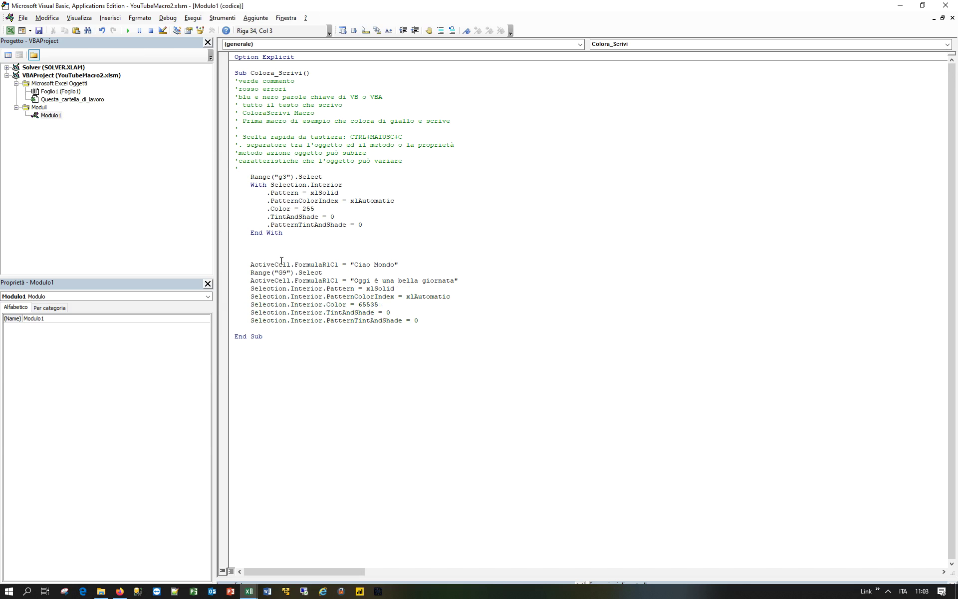
Step: Point out g3, Ciao Mondo, red 255, G9, 'Oggi è una bella giornata' and yellow 65535 in the code
{"action": "double_click", "coordinate": [283, 177]}
{"action": "left_click_drag", "start_coordinate": [354, 265], "coordinate": [399, 265]}
{"action": "double_click", "coordinate": [312, 209]}
{"action": "left_click_drag", "start_coordinate": [279, 272], "coordinate": [290, 272]}
{"action": "left_click_drag", "start_coordinate": [358, 281], "coordinate": [454, 280]}
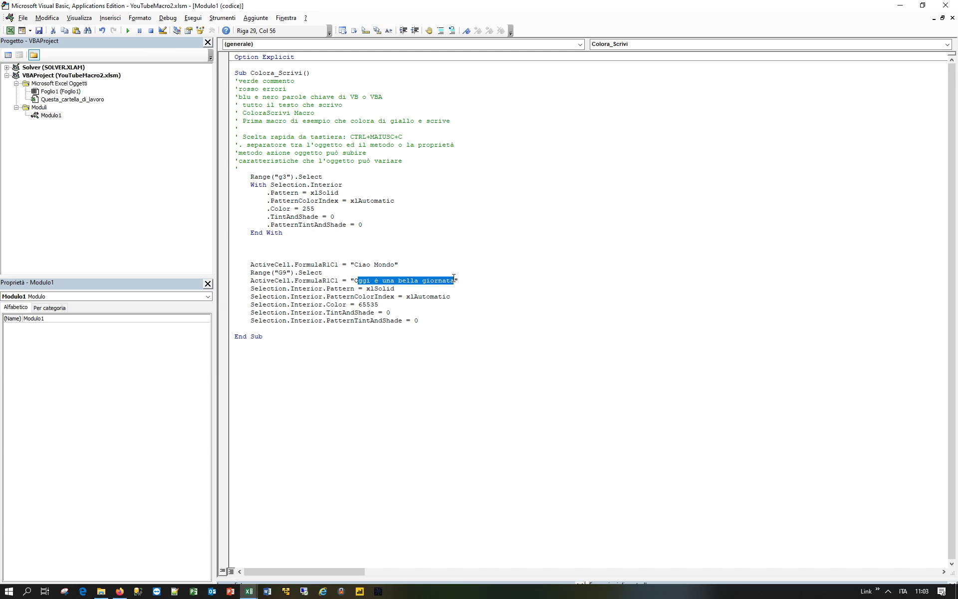
{"action": "left_click_drag", "start_coordinate": [358, 305], "coordinate": [378, 305]}
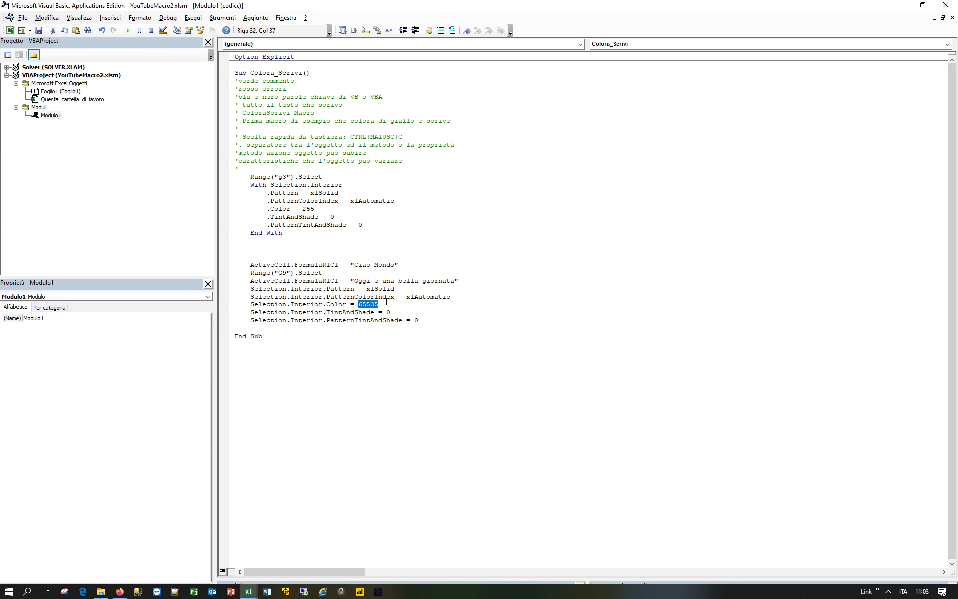
Step: Back in the Excel worksheet, delete column G to clear the previous results
{"action": "left_click", "coordinate": [10, 31]}
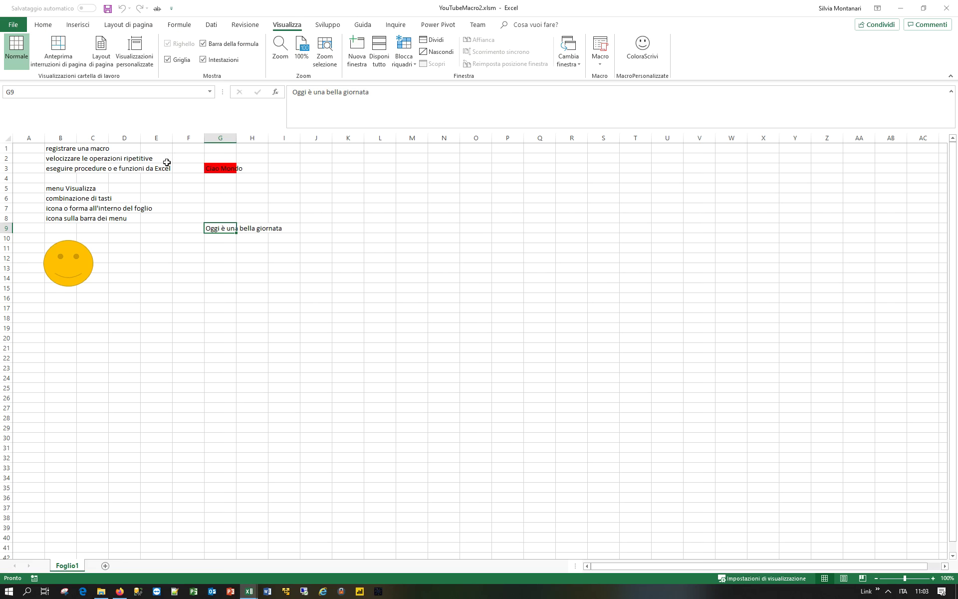
{"action": "left_click", "coordinate": [225, 135]}
{"action": "right_click", "coordinate": [225, 134]}
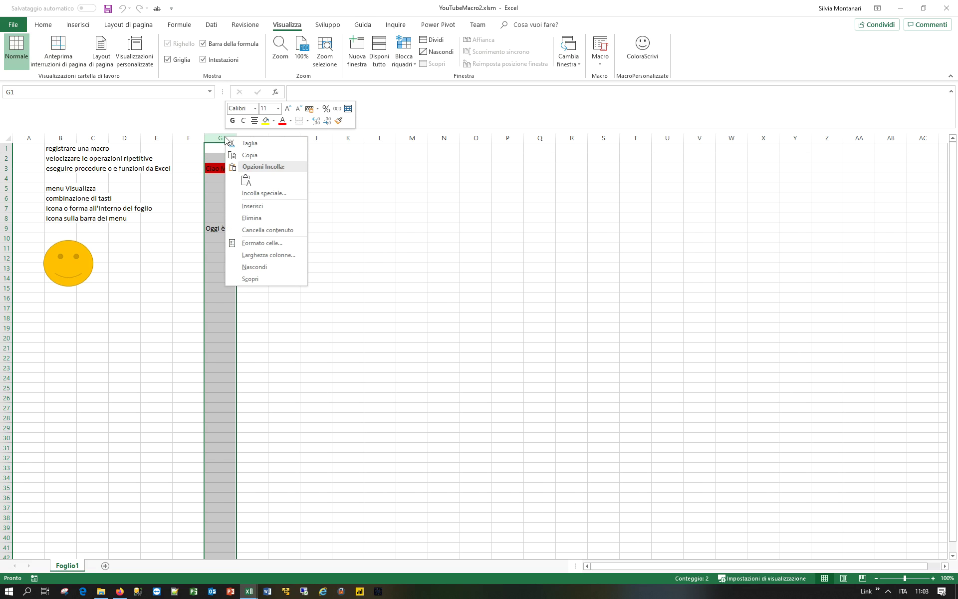
{"action": "left_click", "coordinate": [255, 218]}
Step: Run Colora_Scrivi from cell G3 and check that G9 is now filled yellow
{"action": "left_click", "coordinate": [218, 168]}
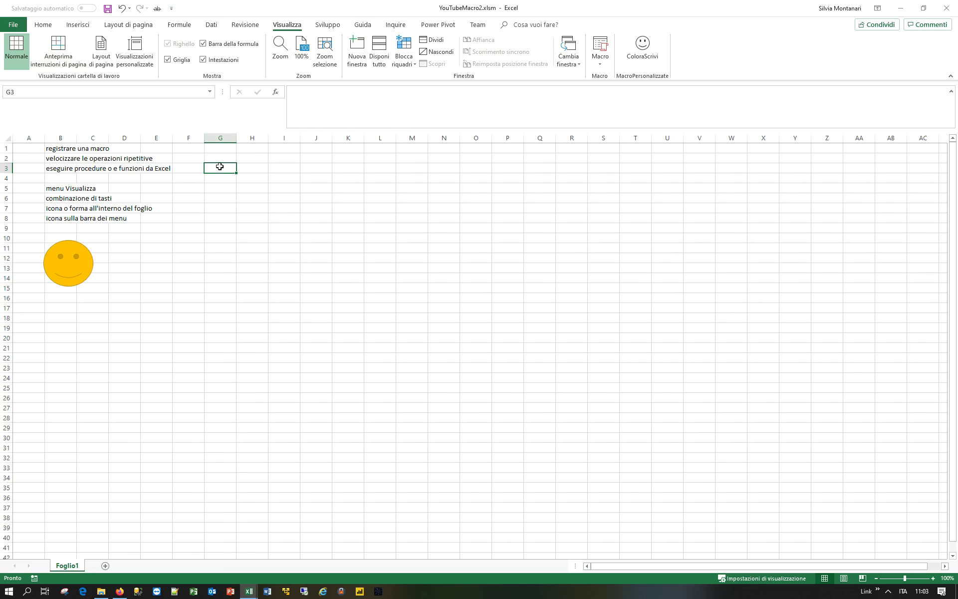
{"action": "left_click", "coordinate": [604, 59]}
{"action": "left_click", "coordinate": [626, 76]}
{"action": "left_click", "coordinate": [430, 220]}
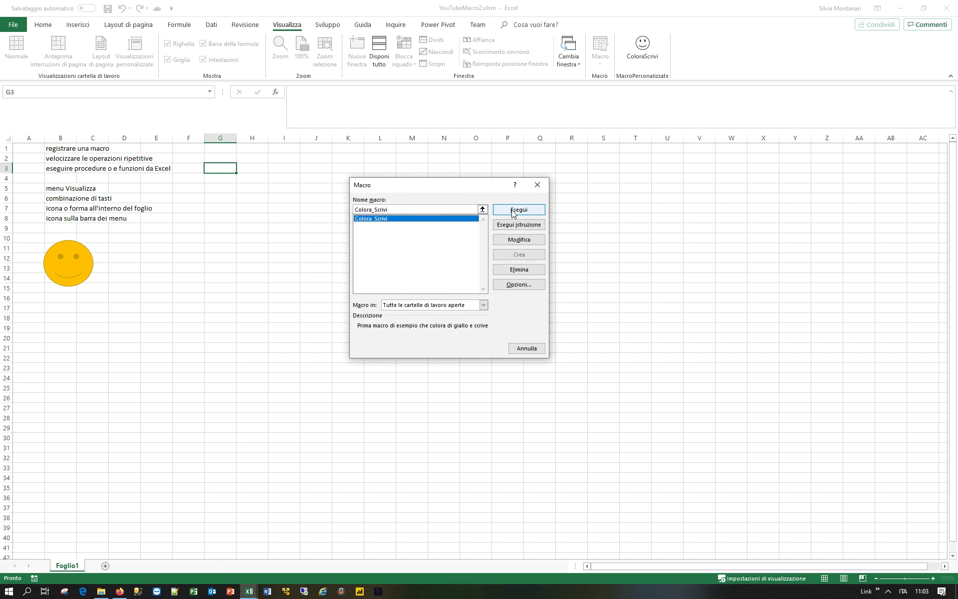
{"action": "left_click", "coordinate": [515, 210]}
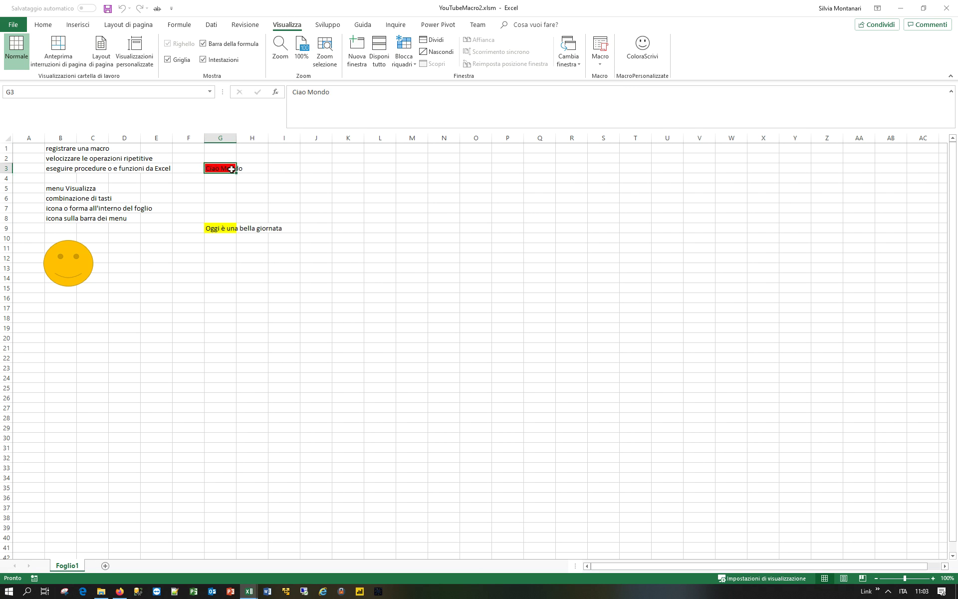
{"action": "left_click", "coordinate": [231, 226]}
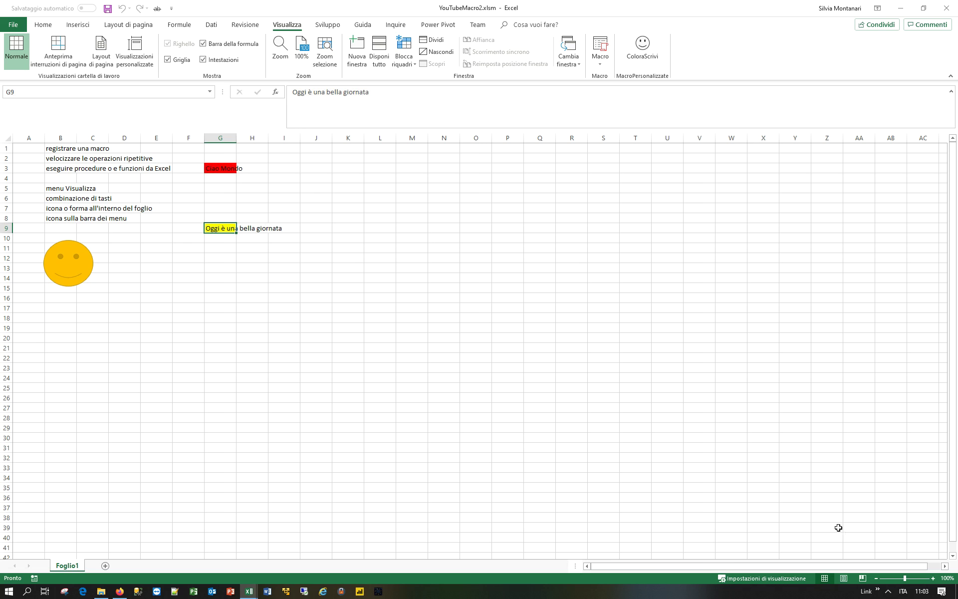
{"action": "left_click", "coordinate": [878, 590]}
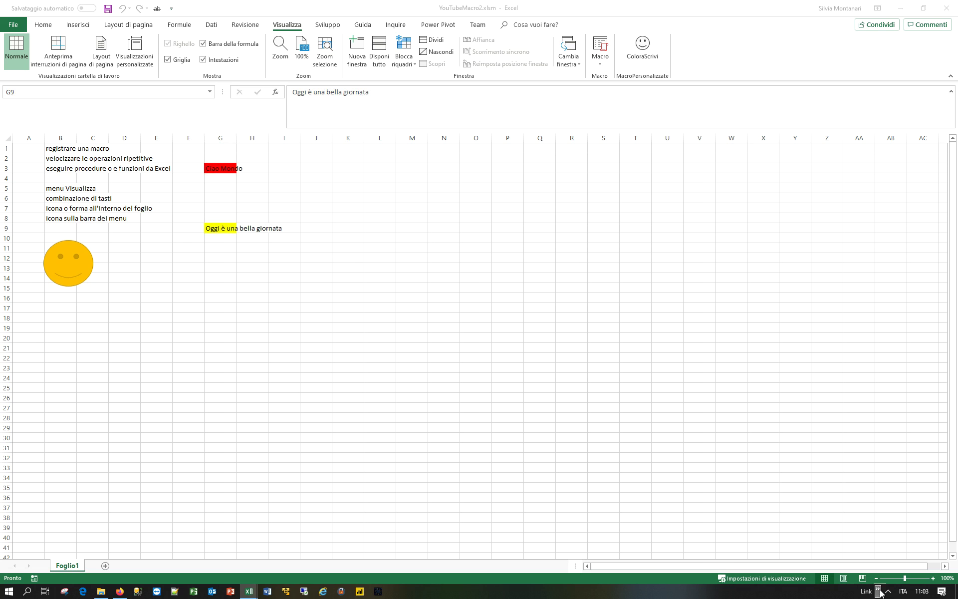
{"action": "left_click", "coordinate": [888, 591]}
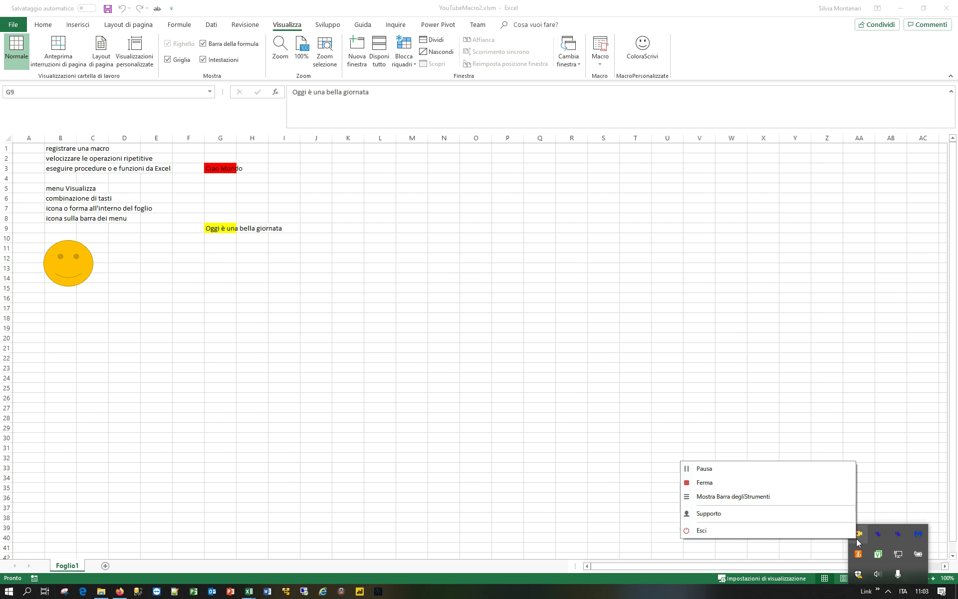